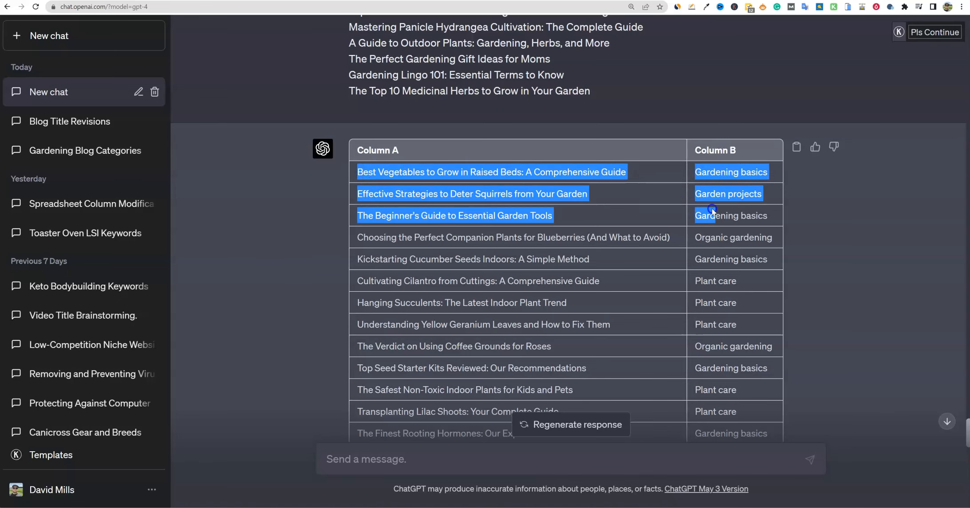
# Step: Examine the generated table of blog titles and categories through its last row, along with the text returned after "continue"
pyautogui.scroll(-20, 710, 297)
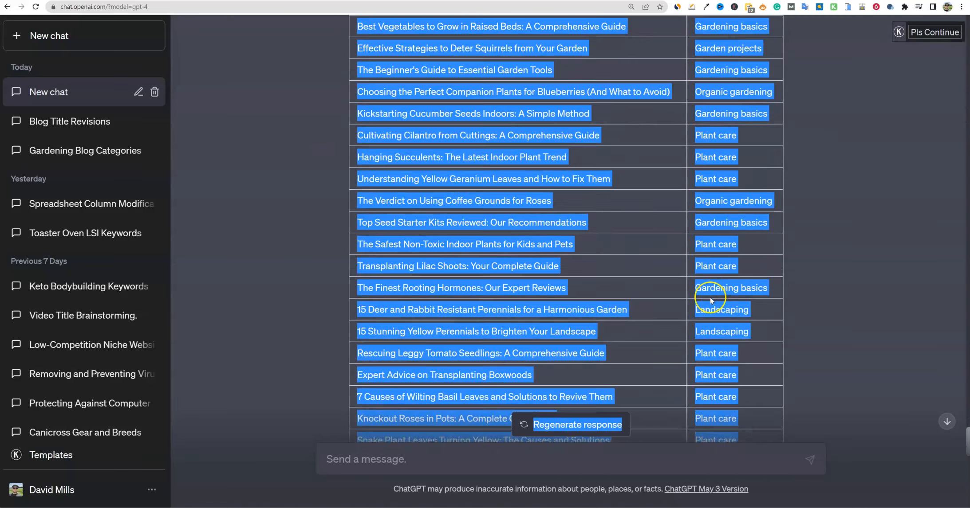
pyautogui.scroll(-2, 674, 288)
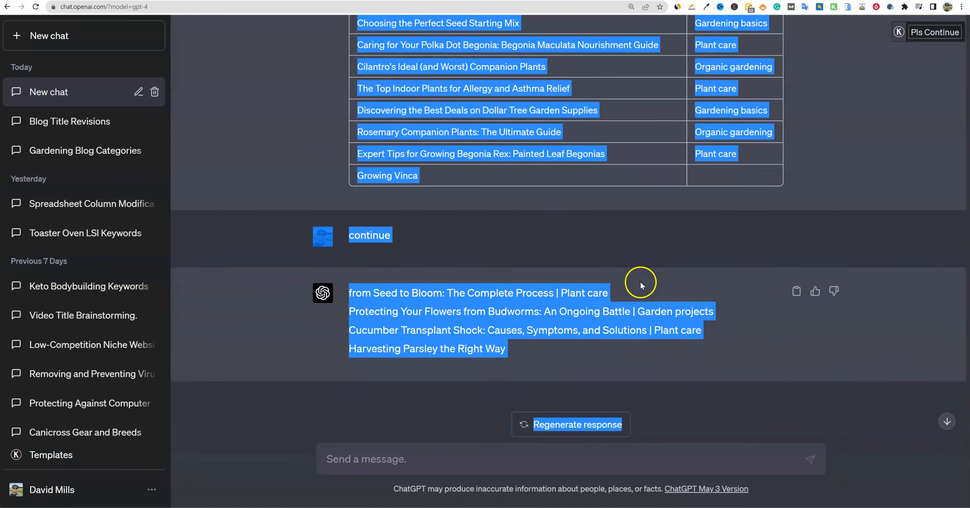
pyautogui.click(456, 178)
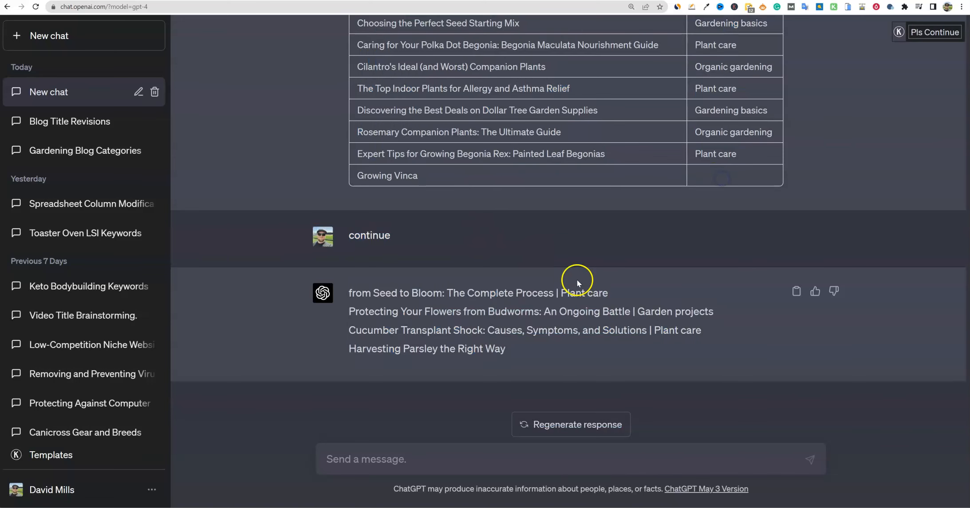
pyautogui.moveTo(352, 236); pyautogui.dragTo(456, 233)
pyautogui.moveTo(352, 292); pyautogui.dragTo(550, 470)
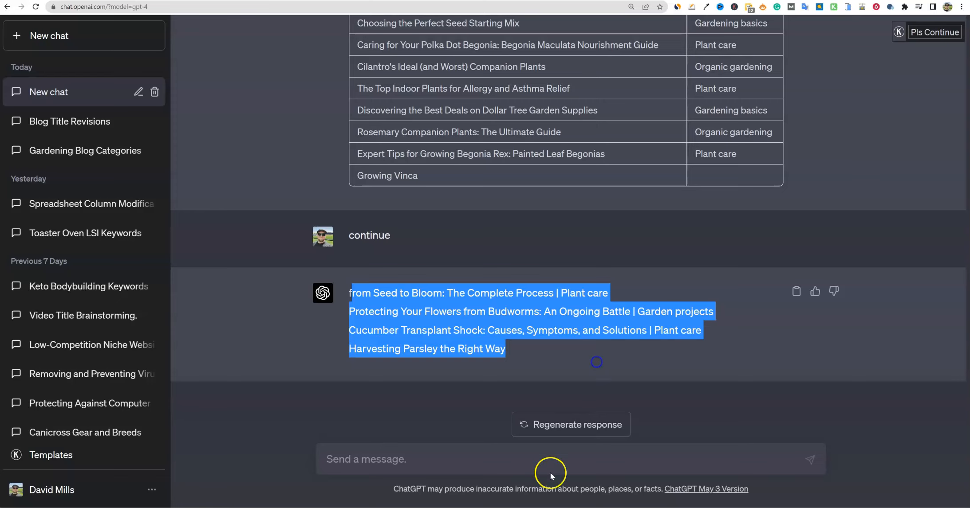
pyautogui.click(583, 296)
pyautogui.scroll(4, 585, 251)
pyautogui.moveTo(750, 354); pyautogui.dragTo(417, 70)
pyautogui.click(504, 357)
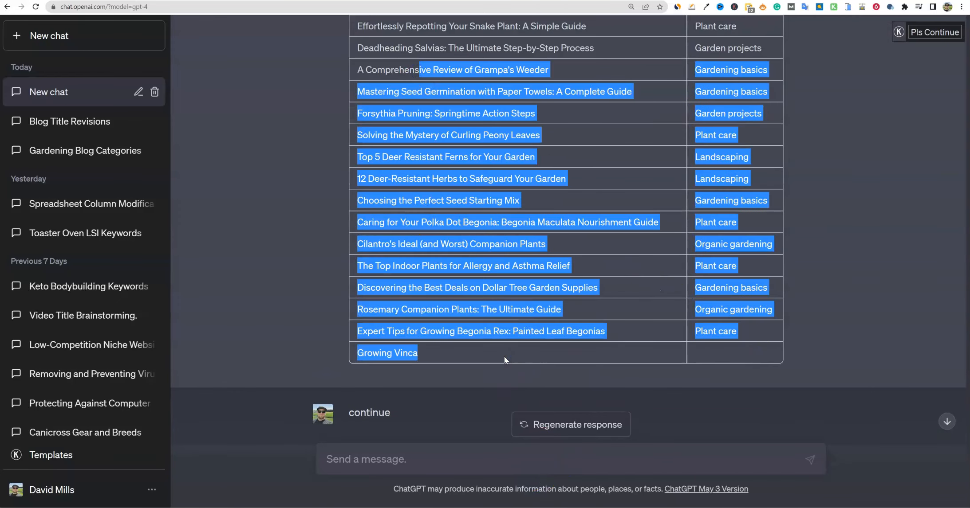
pyautogui.click(507, 354)
pyautogui.click(518, 305)
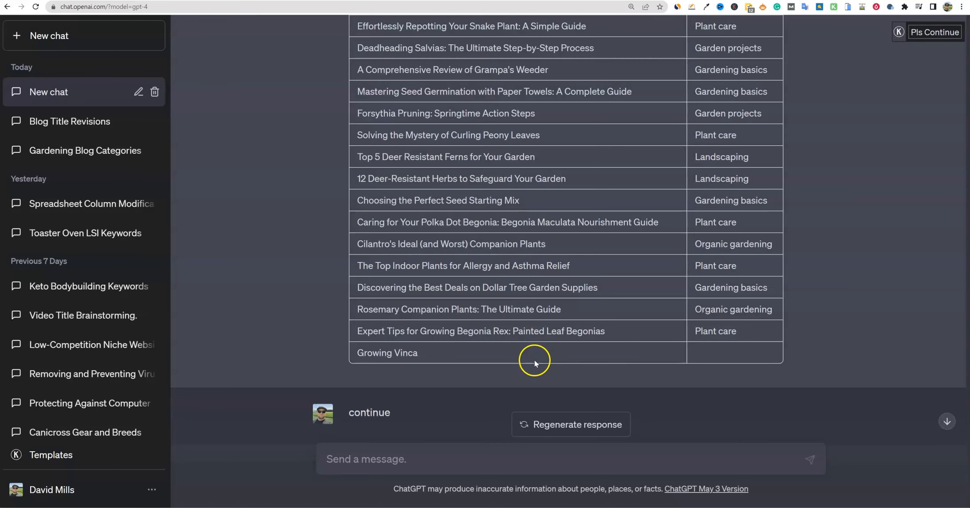
pyautogui.scroll(1, 686, 350)
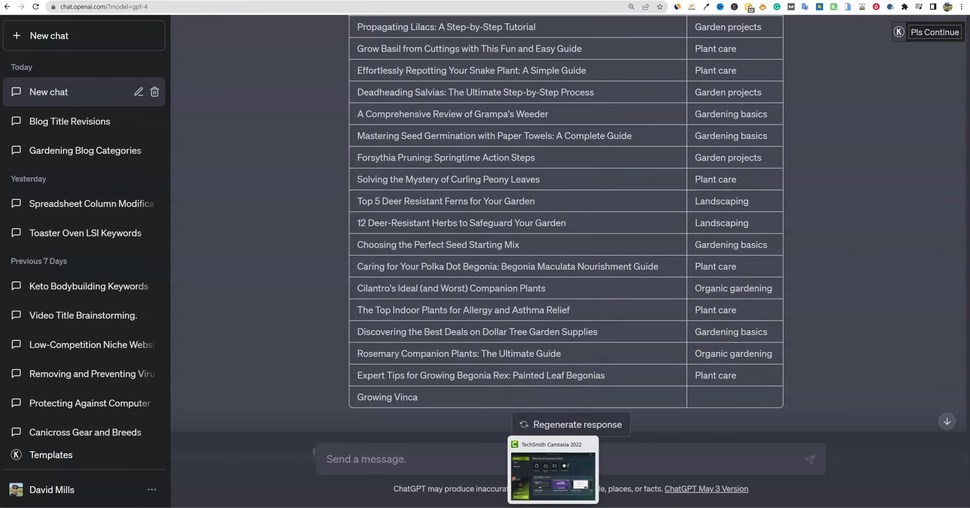
pyautogui.click(536, 397)
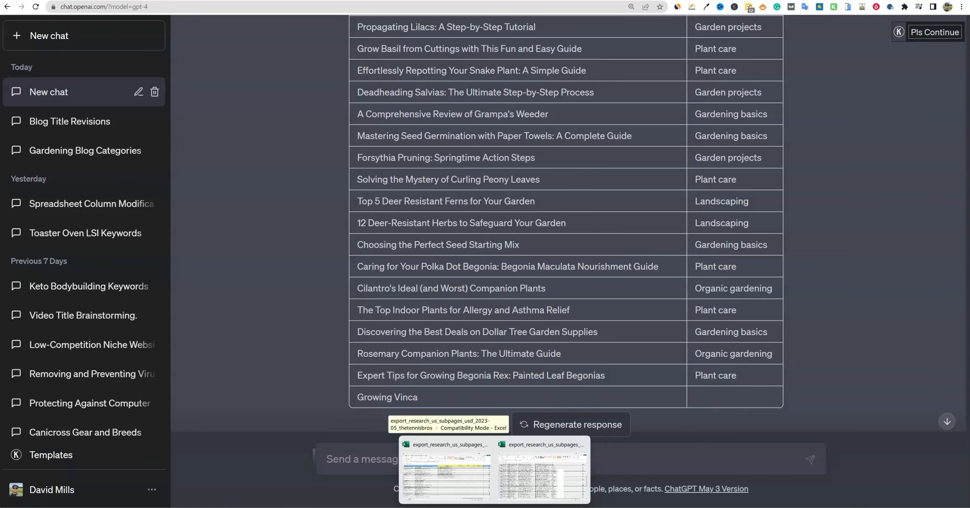
# Step: Switch to the Excel workbook and review the saved prompts on the chatgpt prompts sheet, including the one marked "didn't work!"
pyautogui.click(306, 500)
pyautogui.click(177, 493)
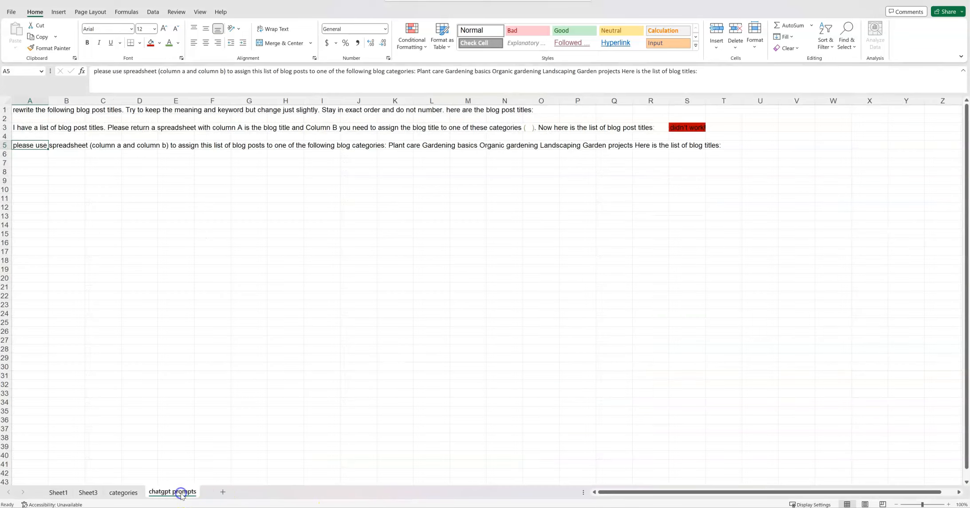
pyautogui.click(243, 217)
pyautogui.click(694, 125)
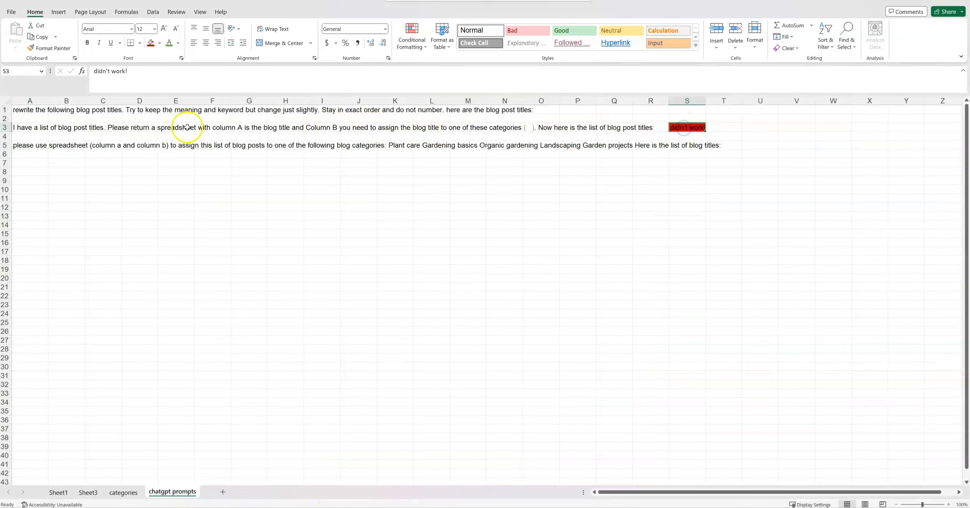
pyautogui.moveTo(52, 128); pyautogui.dragTo(628, 128)
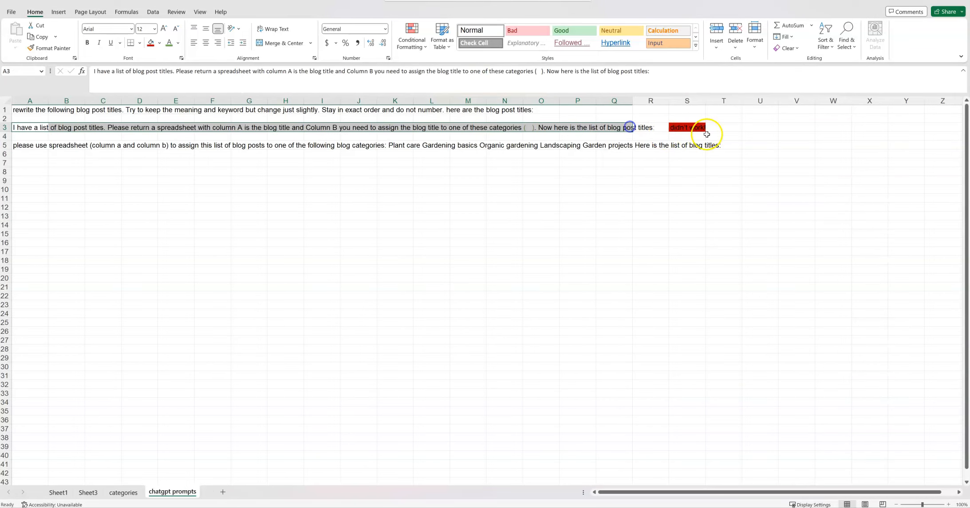
pyautogui.click(685, 128)
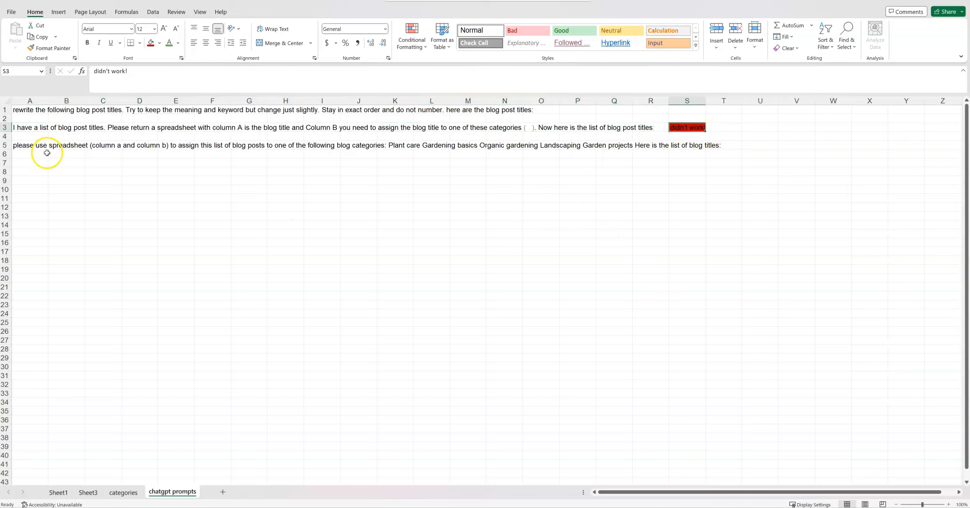
# Step: Copy the category-assignment prompt from cell A5 into the ChatGPT message and add a comma after "Plant care"
pyautogui.click(30, 145)
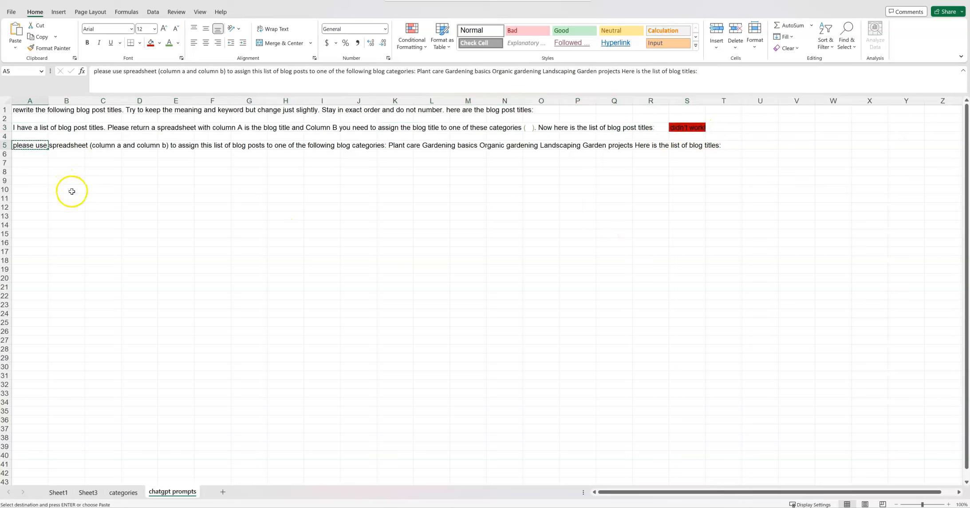
pyautogui.hotkey('alt', 'Tab')
pyautogui.click(354, 460)
pyautogui.write('please use spreadsheet (column a and column b) to assign this list of blog posts to one of the following blog categories: Plant care Gardening basics Organic gardening Landscaping Garden projects Here is the list of blog titles:')
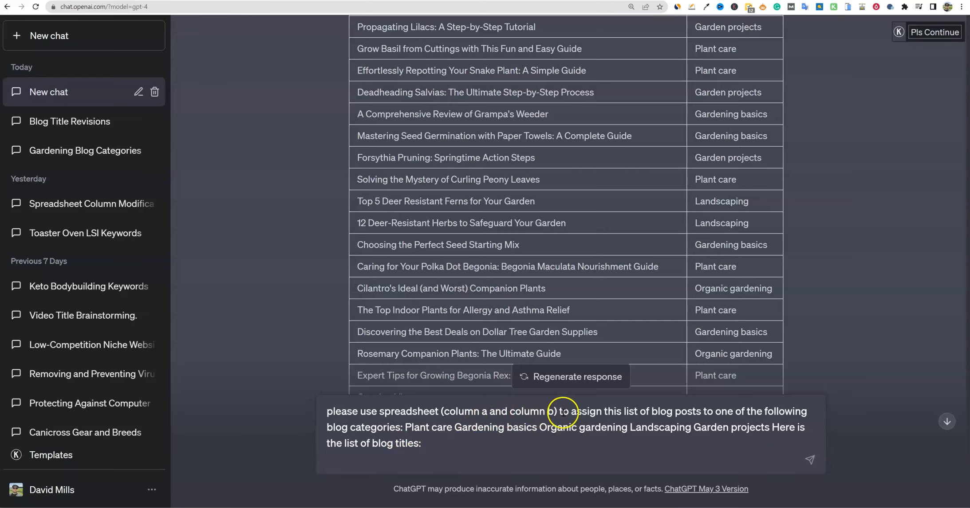
pyautogui.moveTo(414, 428); pyautogui.dragTo(461, 427)
pyautogui.click(461, 427)
pyautogui.click(453, 429)
pyautogui.write(',')
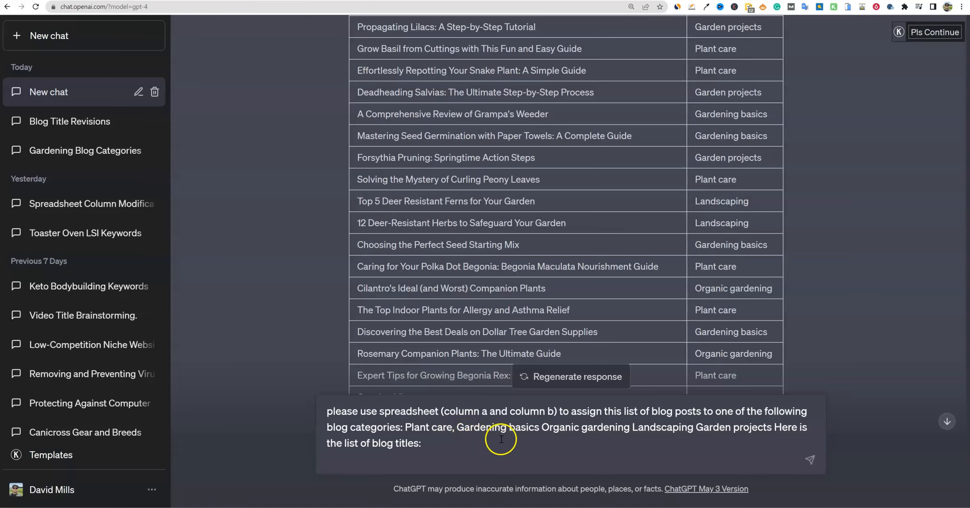
# Step: In Excel, separate the five categories in the A5 prompt with commas and put a period after "Garden projects"
pyautogui.click(445, 507)
pyautogui.click(442, 73)
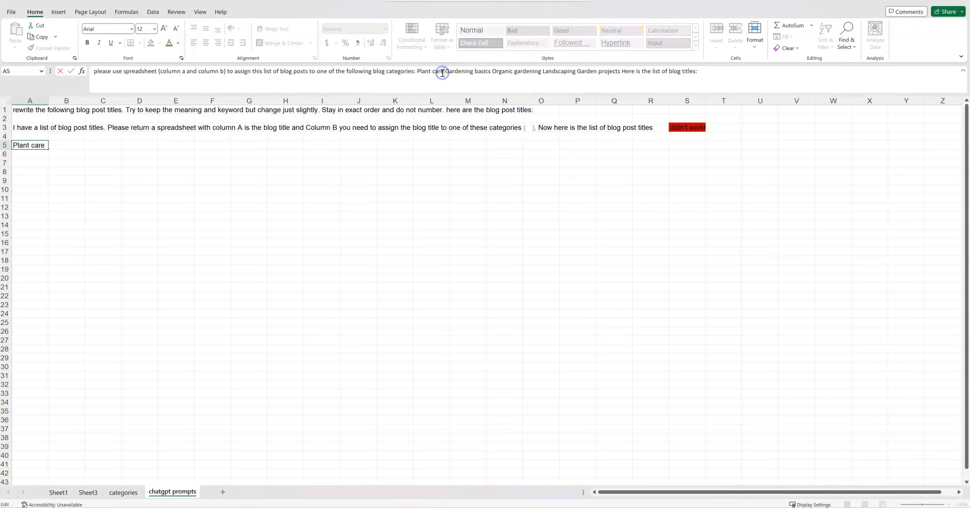
pyautogui.write(',')
pyautogui.click(491, 72)
pyautogui.write(',')
pyautogui.click(544, 72)
pyautogui.write(',')
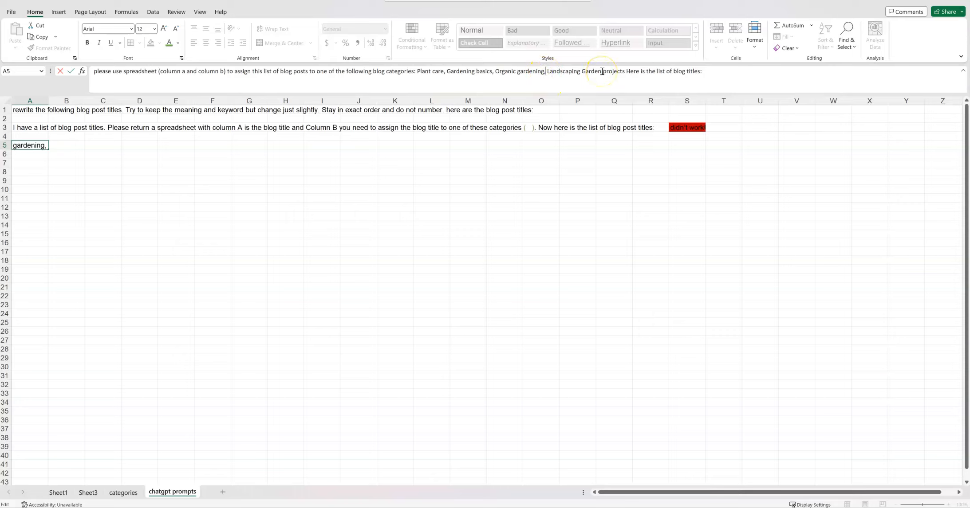
pyautogui.click(581, 72)
pyautogui.write(',')
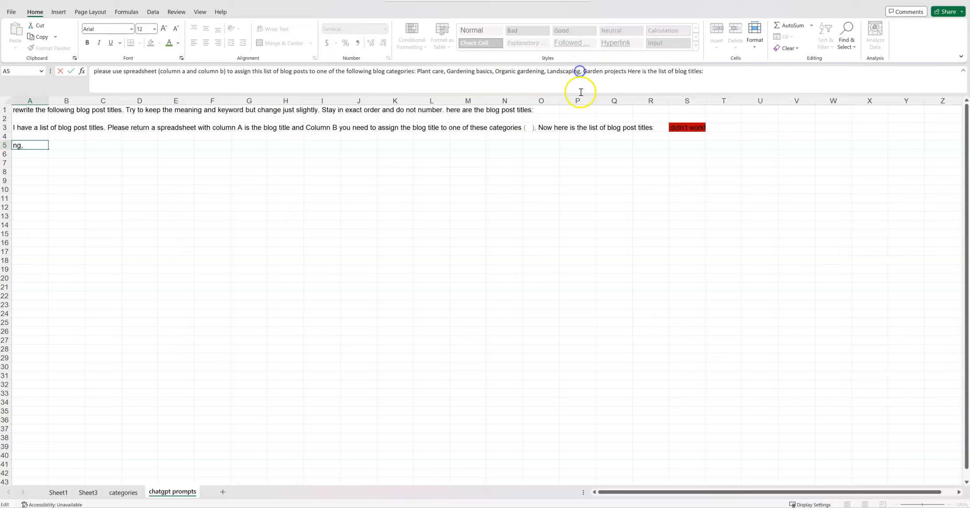
pyautogui.click(626, 72)
pyautogui.write('.')
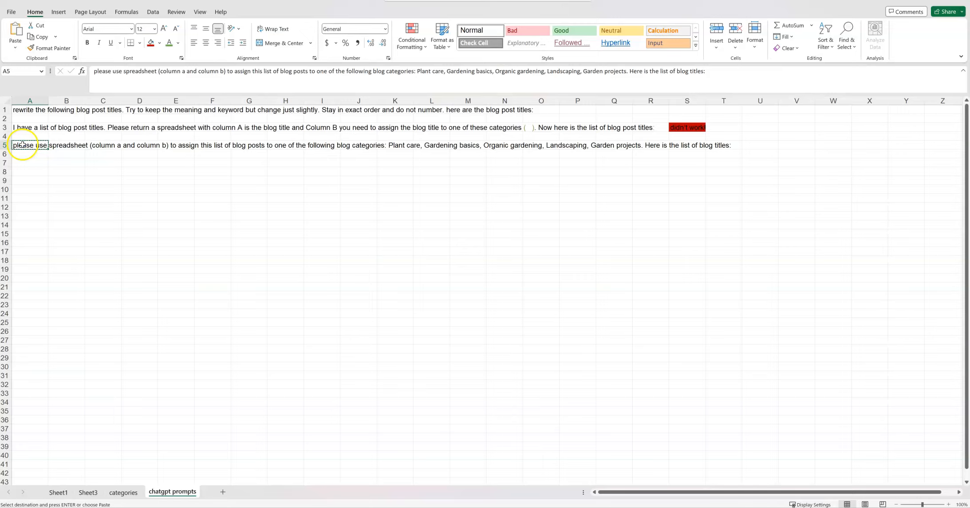
# Step: Replace the draft message in ChatGPT with the punctuated category-assignment prompt from cell A5
pyautogui.hotkey('alt', 'Tab')
pyautogui.moveTo(425, 444); pyautogui.dragTo(312, 405)
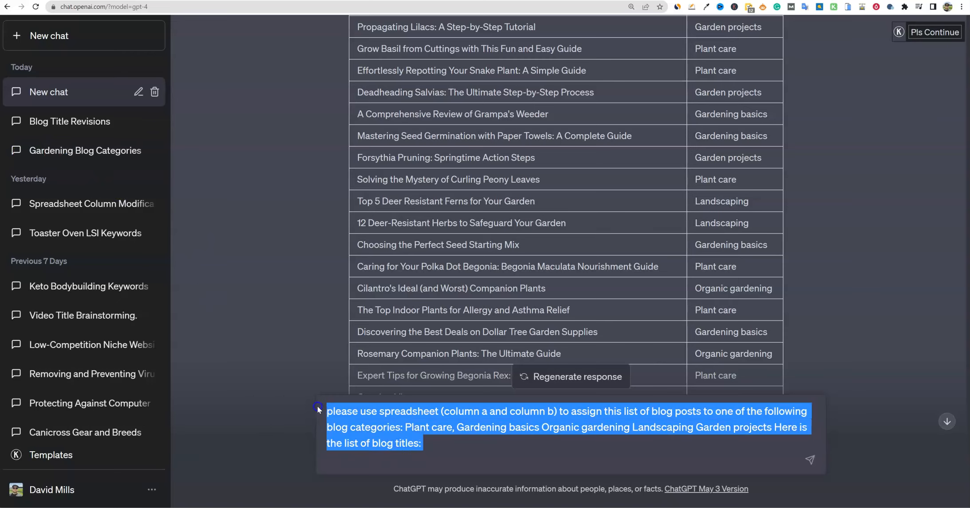
pyautogui.write('please use spreadsheet (column a and column b) to assign this list of blog posts to one of the following blog categories: Plant care, Gardening basics, Organic gardening, Landscaping, Garden projects. Here is the list of blog titles:')
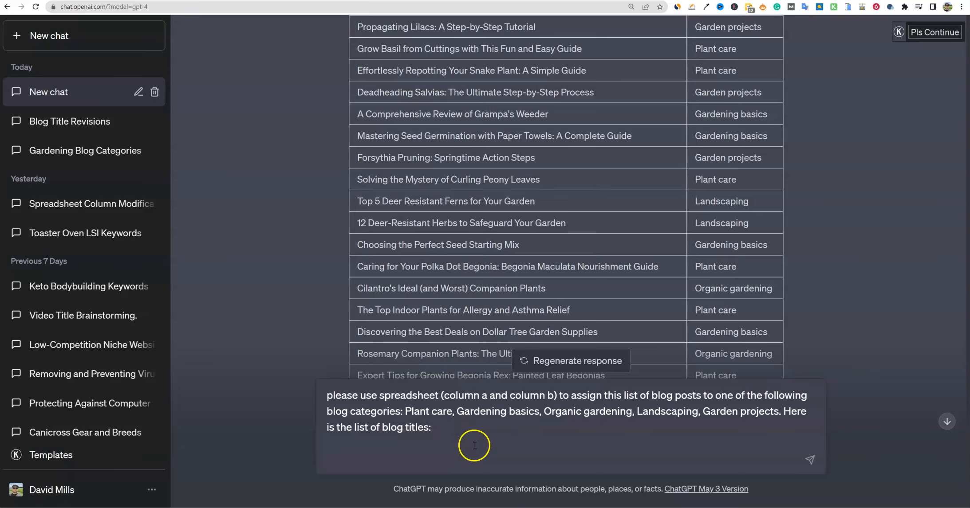
# Step: Switch to Excel and select the blog titles without a category, C95:C116 on Sheet1
pyautogui.hotkey('alt', 'Tab')
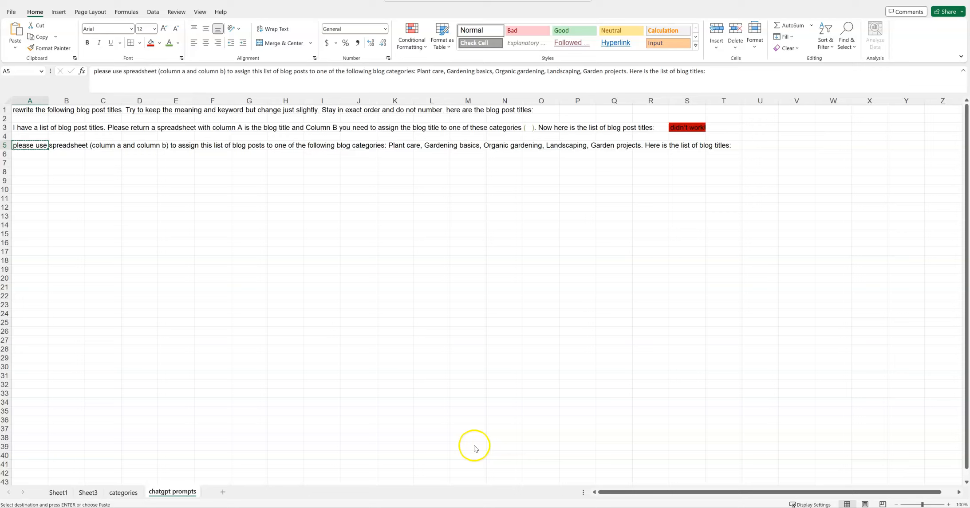
pyautogui.click(58, 492)
pyautogui.scroll(-5, 433, 389)
pyautogui.scroll(-5, 451, 390)
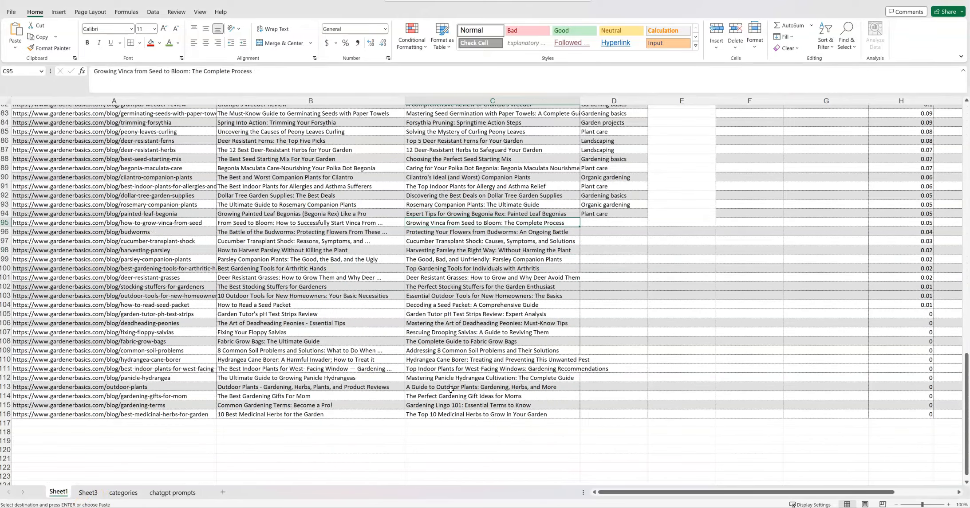
pyautogui.moveTo(550, 230); pyautogui.dragTo(551, 415)
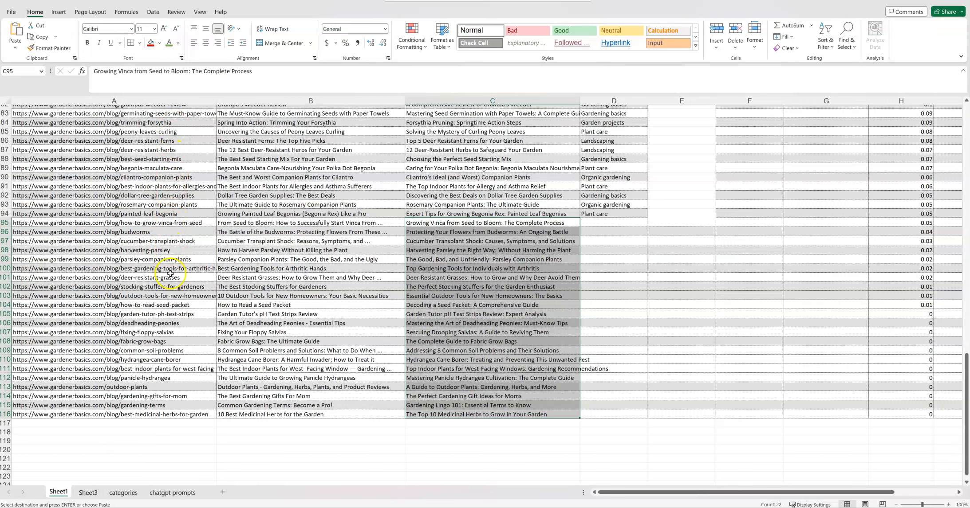
# Step: Fit column A on Sheet3 to its contents and inspect the page URLs listed there
pyautogui.click(88, 493)
pyautogui.click(138, 245)
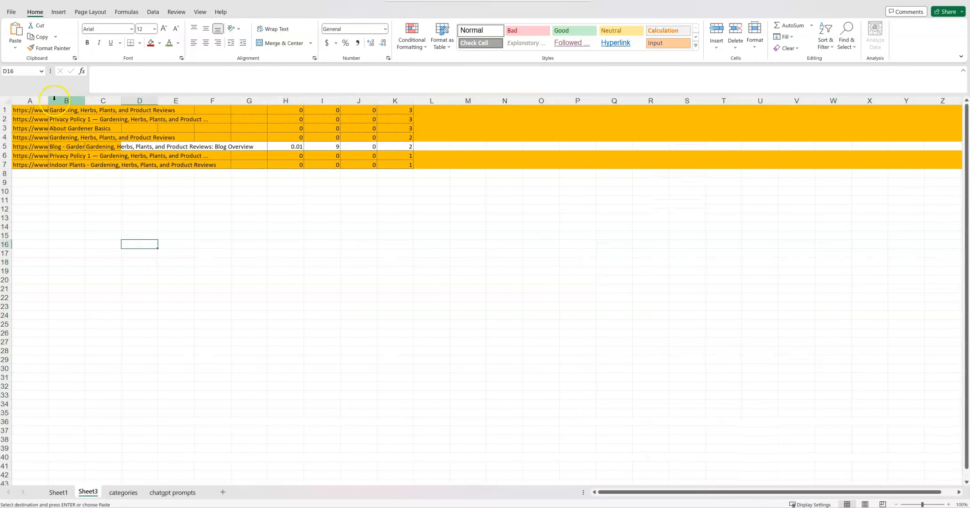
pyautogui.click(71, 156)
pyautogui.click(57, 165)
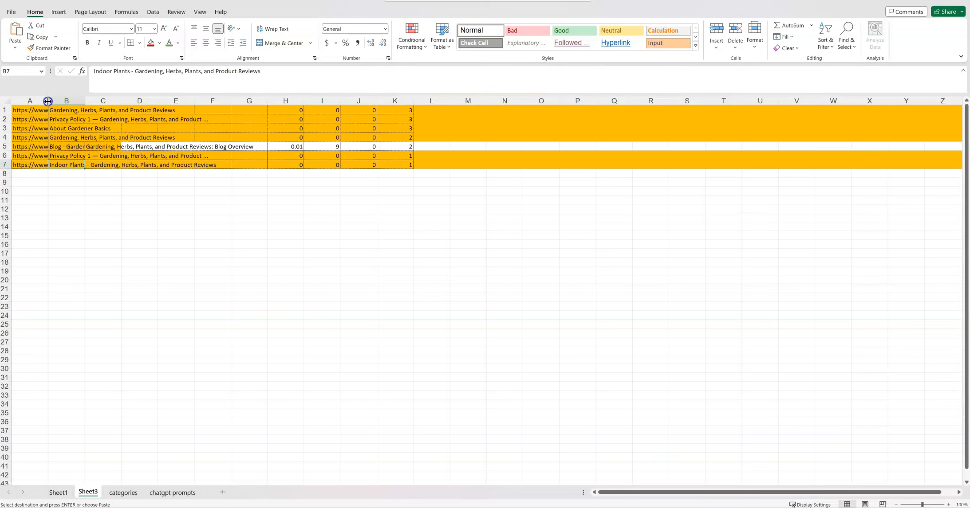
pyautogui.doubleClick(48, 101)
pyautogui.click(151, 208)
pyautogui.click(130, 167)
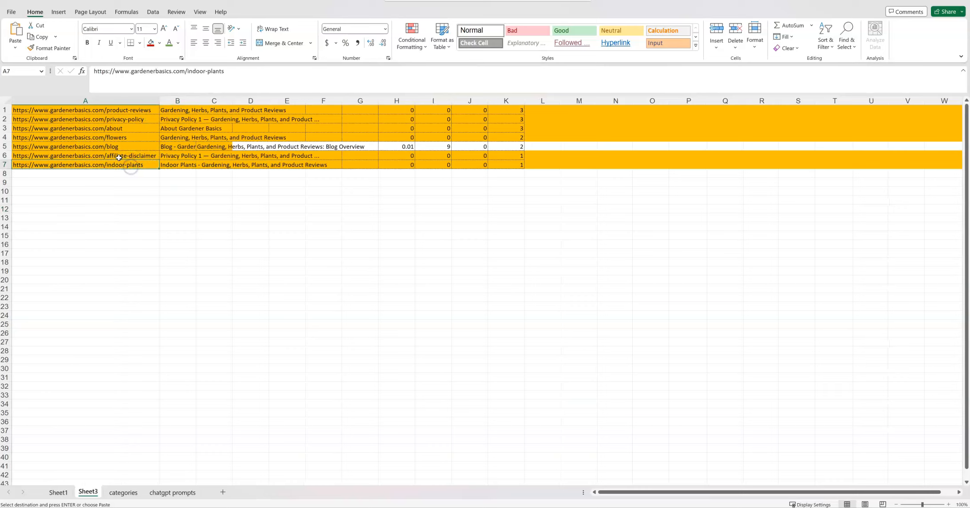
pyautogui.click(114, 135)
pyautogui.click(116, 127)
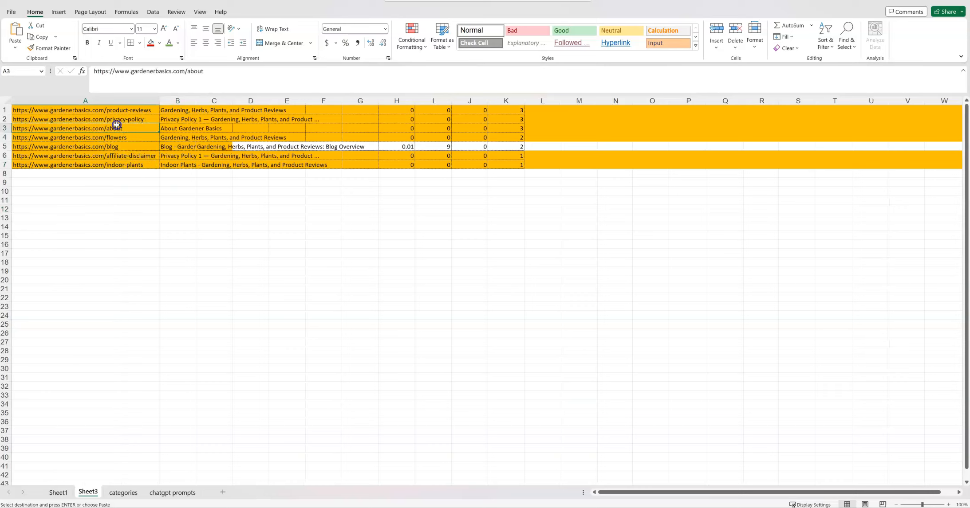
pyautogui.click(125, 120)
pyautogui.click(133, 110)
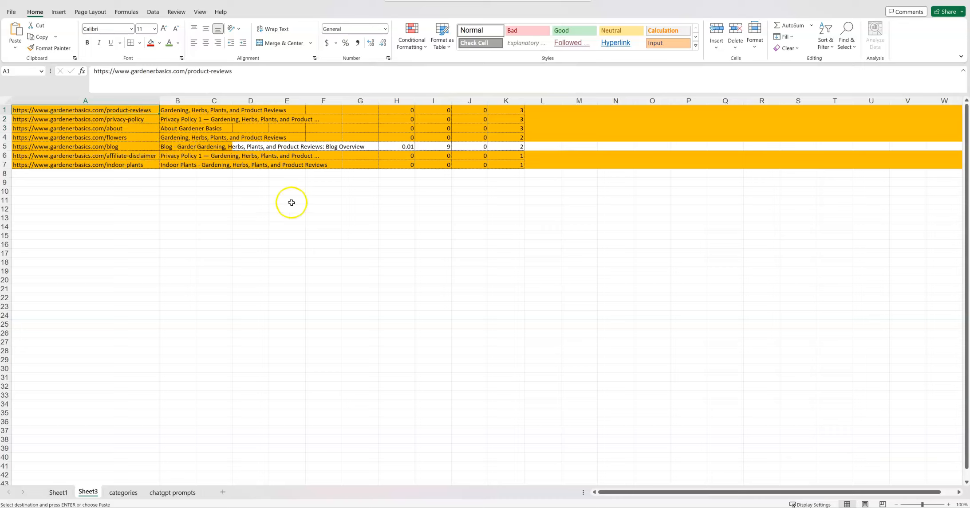
# Step: Copy the uncategorized blog titles in C95:C116 on Sheet1
pyautogui.click(61, 493)
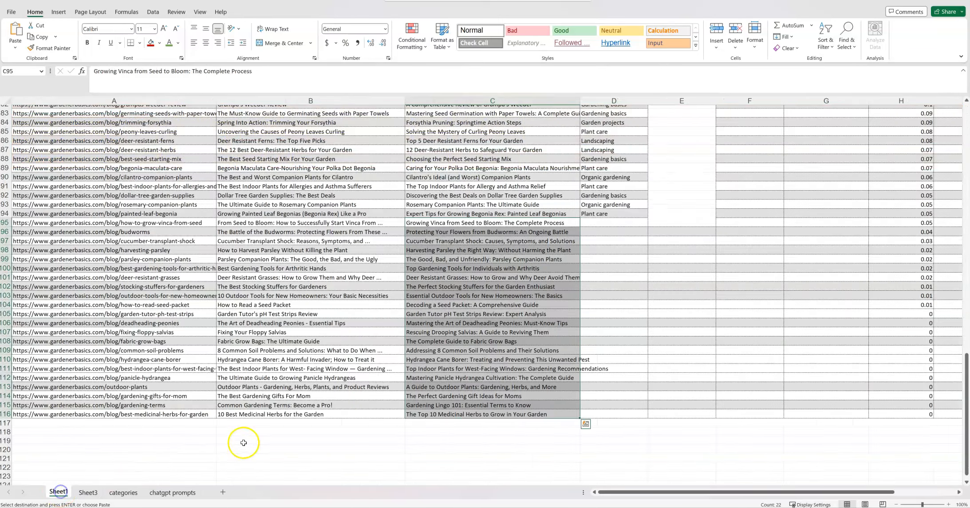
pyautogui.click(440, 263)
pyautogui.click(467, 224)
pyautogui.moveTo(467, 224); pyautogui.dragTo(468, 417)
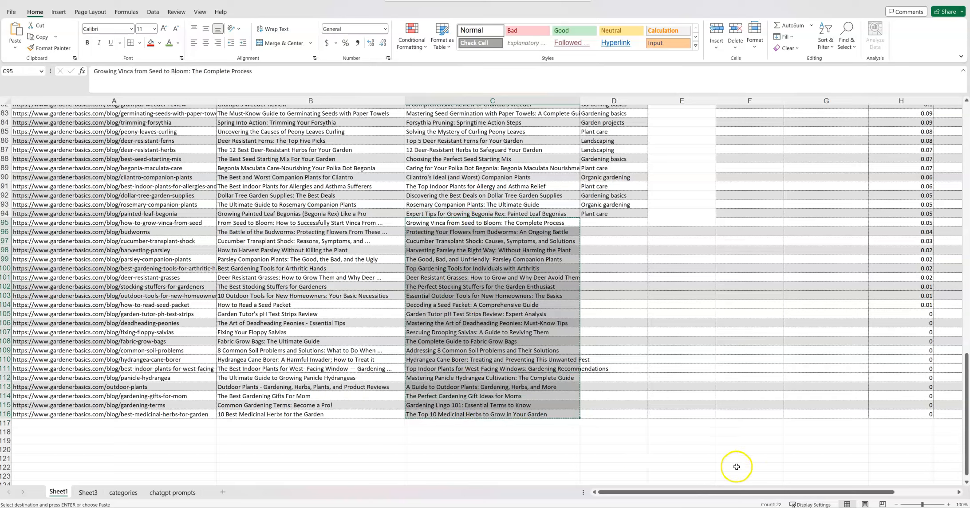
# Step: Switch to ChatGPT, paste the copied titles after "Here is the list of blog titles:" and send the prompt
pyautogui.hotkey('alt', 'Tab')
pyautogui.click(452, 430)
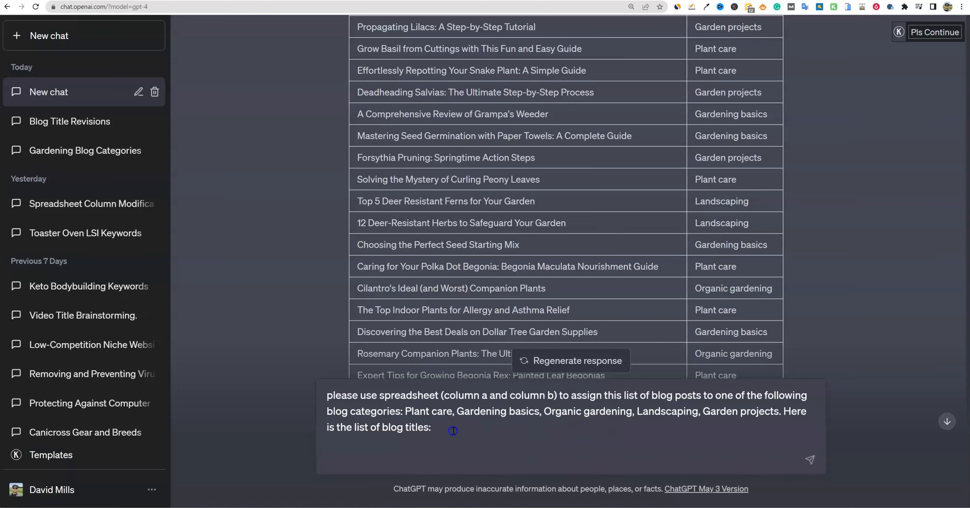
pyautogui.hotkey('ctrl', 'v')
pyautogui.click(810, 461)
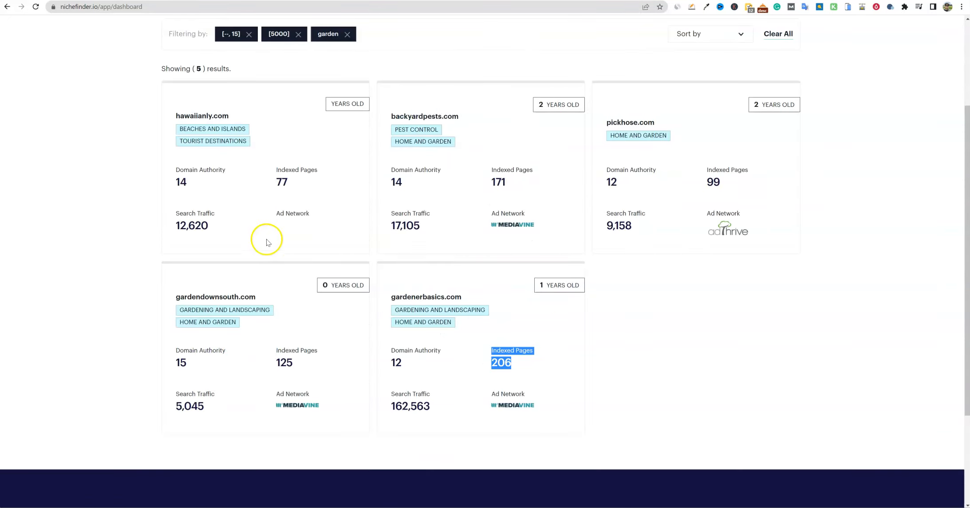
pyautogui.scroll(3, 262, 266)
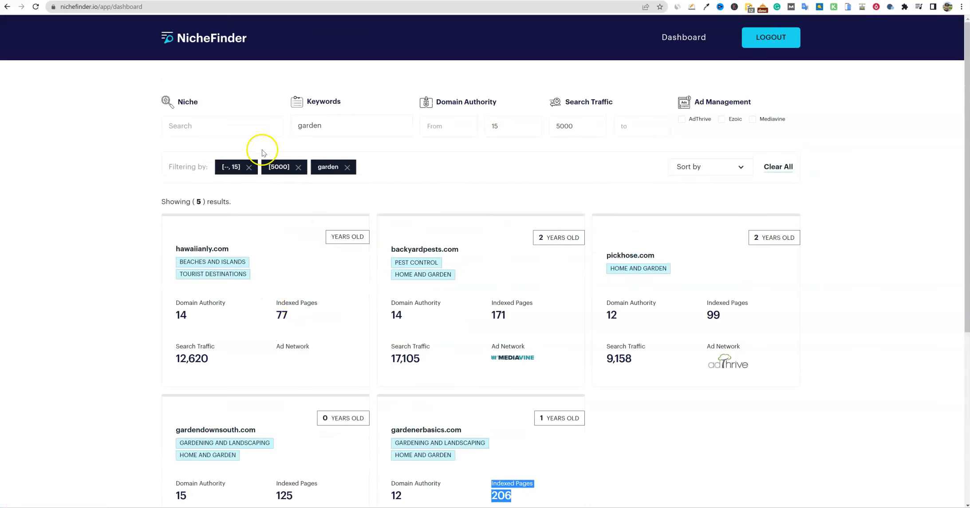
pyautogui.scroll(-3, 407, 319)
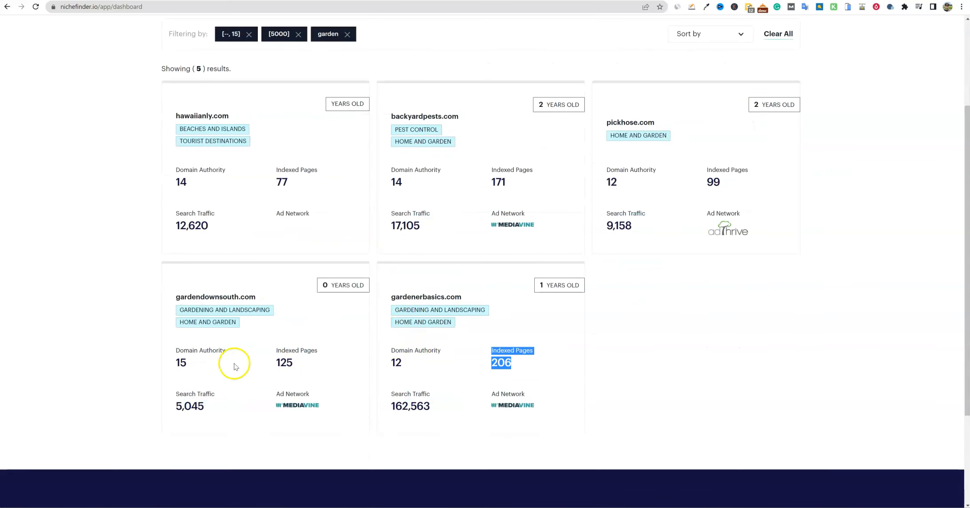
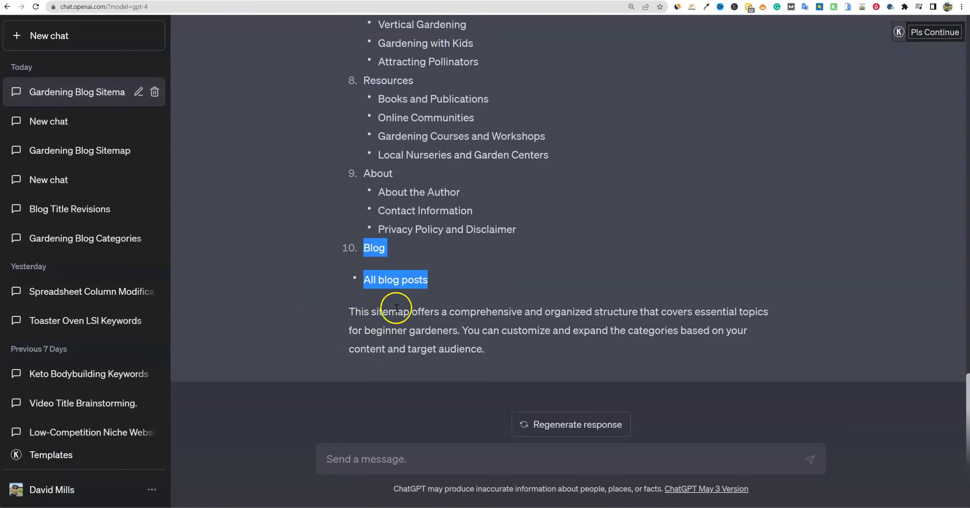
# Step: Review the end of the generated sitemap, including the Blog section, and return to the original sitemap prompt
pyautogui.click(428, 279)
pyautogui.moveTo(427, 278); pyautogui.dragTo(320, 256)
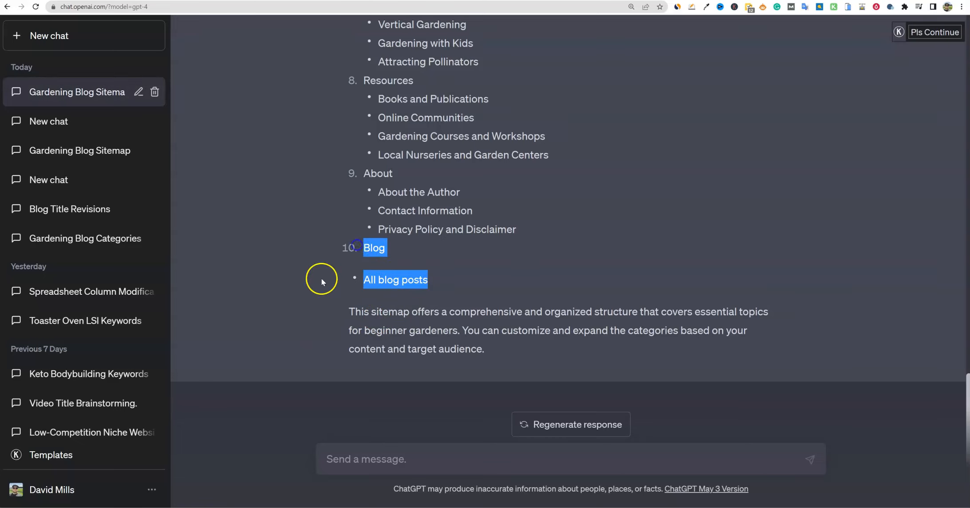
pyautogui.scroll(4, 449, 357)
pyautogui.moveTo(519, 410); pyautogui.dragTo(390, 303)
pyautogui.scroll(20, 376, 121)
pyautogui.click(468, 301)
pyautogui.scroll(-3, 498, 316)
pyautogui.scroll(3, 444, 243)
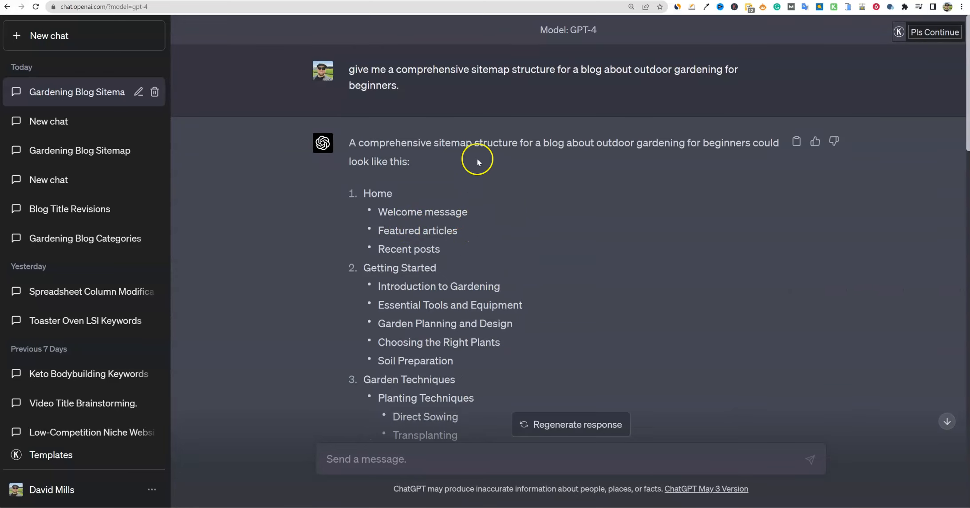
# Step: Read through the sitemap's Garden Techniques, Plant Profiles, Pest Control and Garden Maintenance sections with their subtopics
pyautogui.scroll(-5, 476, 159)
pyautogui.moveTo(371, 159); pyautogui.dragTo(454, 159)
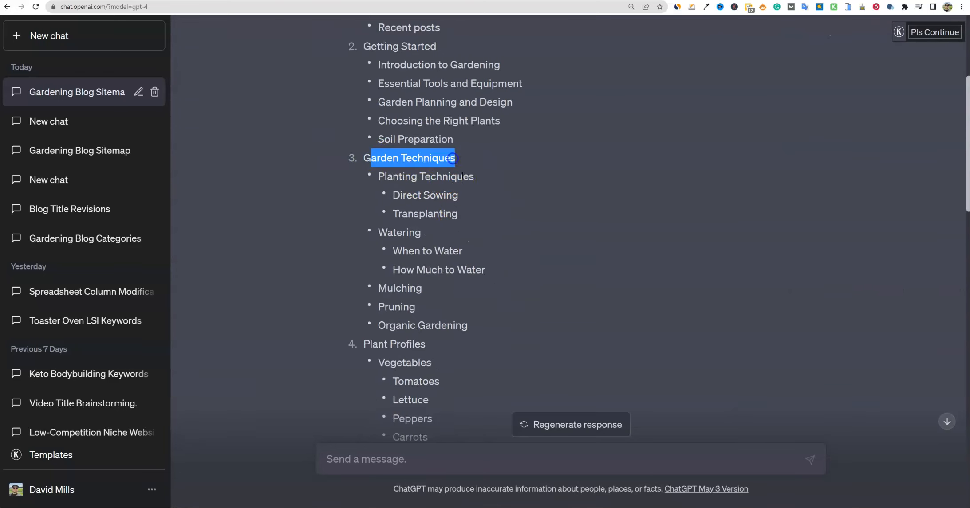
pyautogui.moveTo(371, 344); pyautogui.dragTo(425, 345)
pyautogui.scroll(-6, 459, 377)
pyautogui.moveTo(385, 275); pyautogui.dragTo(431, 275)
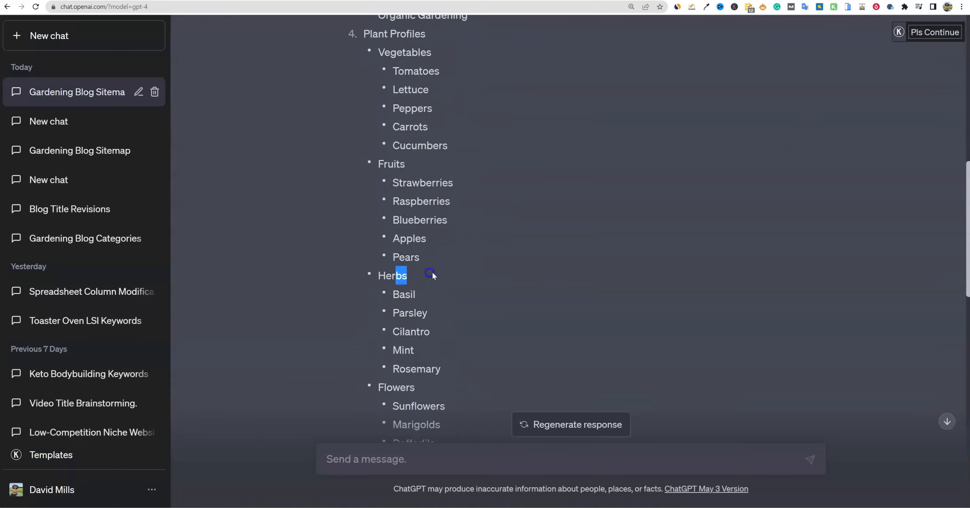
pyautogui.scroll(-6, 430, 275)
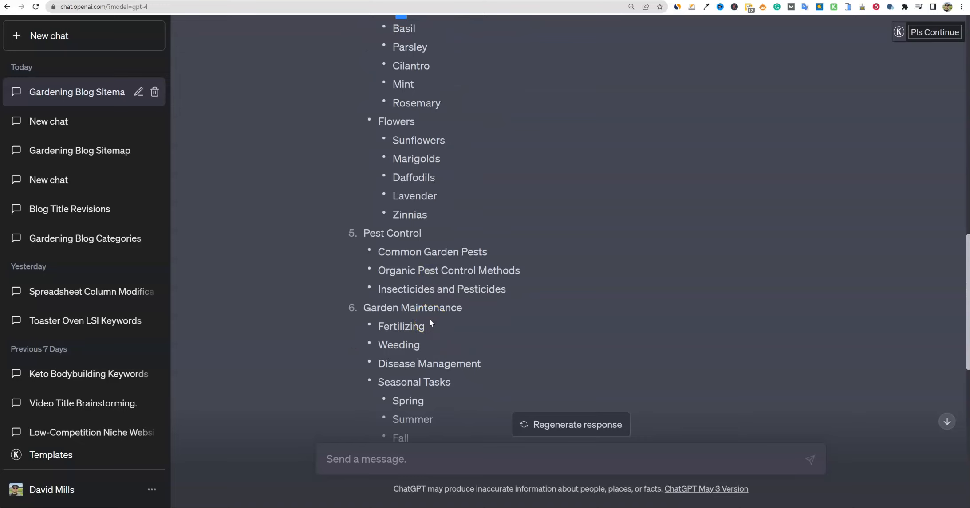
pyautogui.scroll(9, 429, 317)
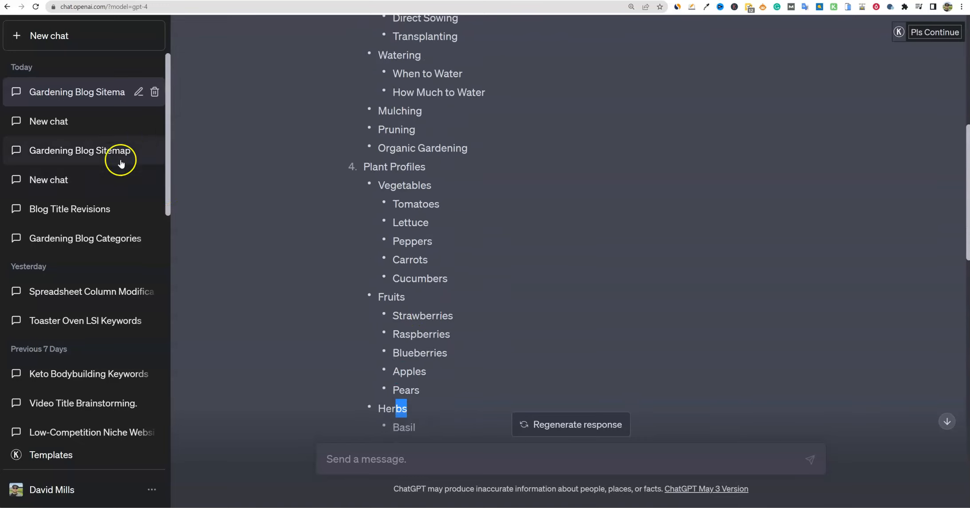
# Step: Open the "New chat" conversation holding an alternative beginner gardening sitemap and read it from Home to DIY Projects
pyautogui.click(60, 120)
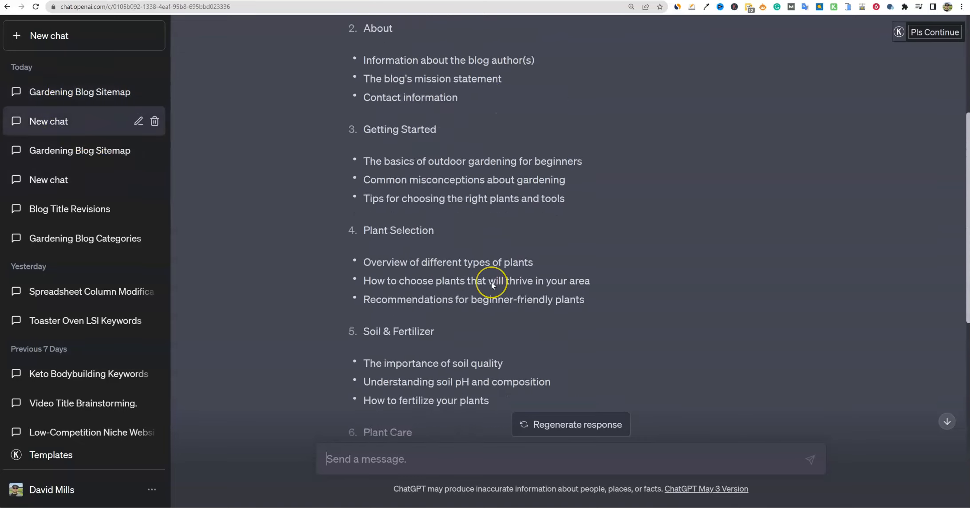
pyautogui.scroll(4, 491, 282)
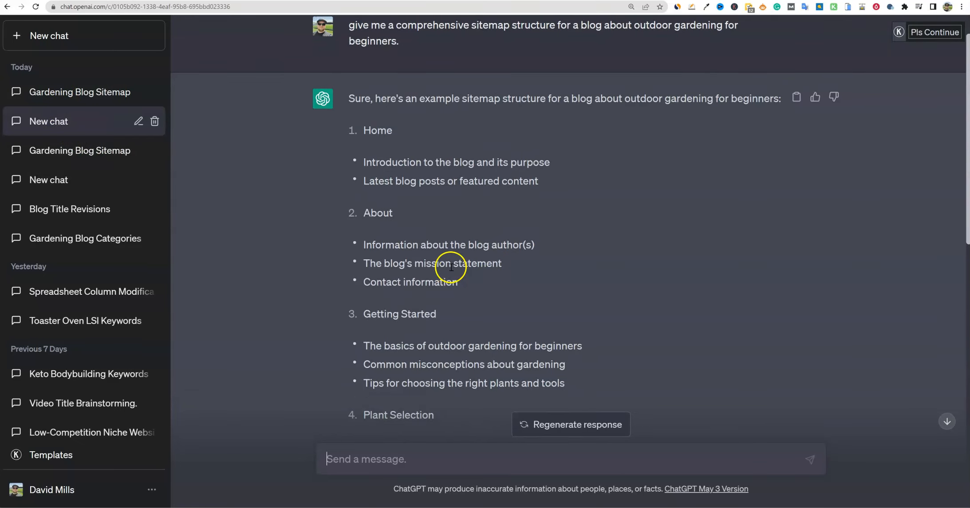
pyautogui.scroll(-4, 392, 266)
pyautogui.scroll(-2, 409, 234)
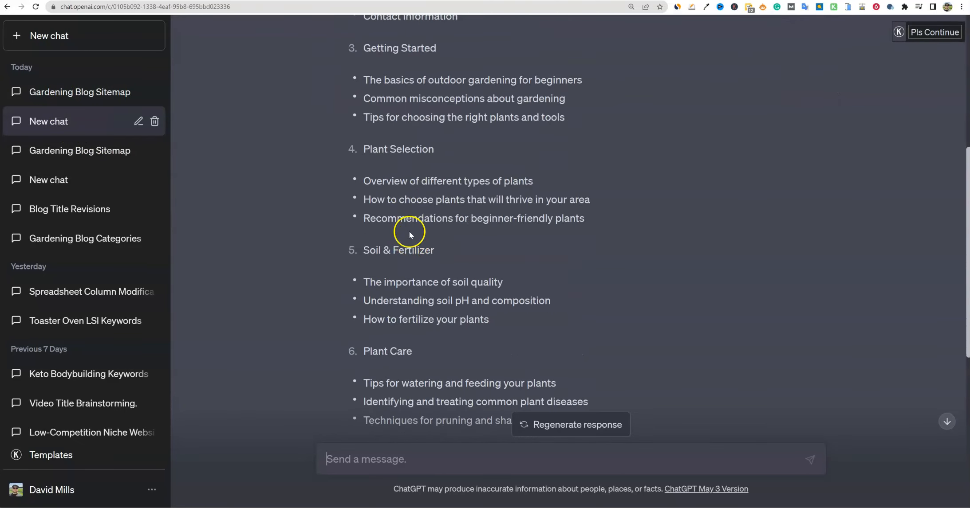
pyautogui.scroll(-3, 408, 249)
pyautogui.scroll(-4, 407, 255)
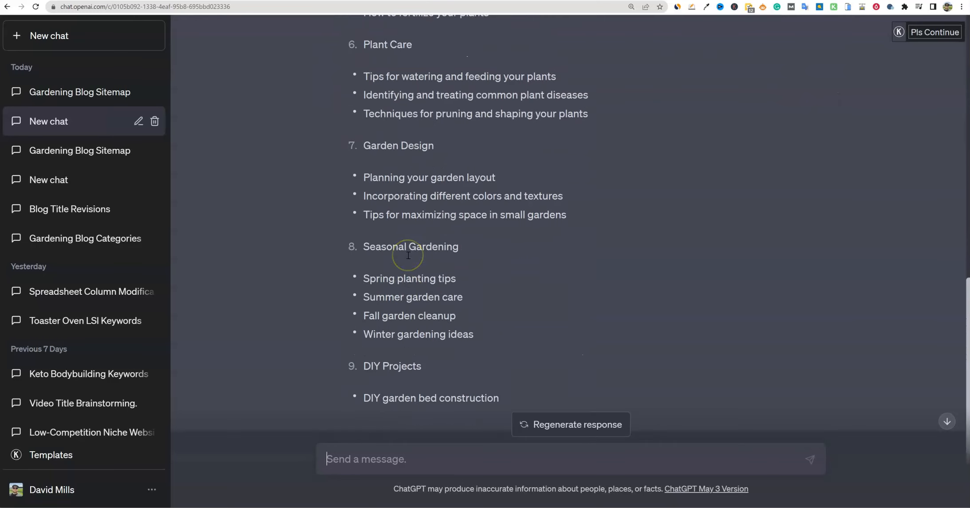
pyautogui.scroll(-3, 408, 256)
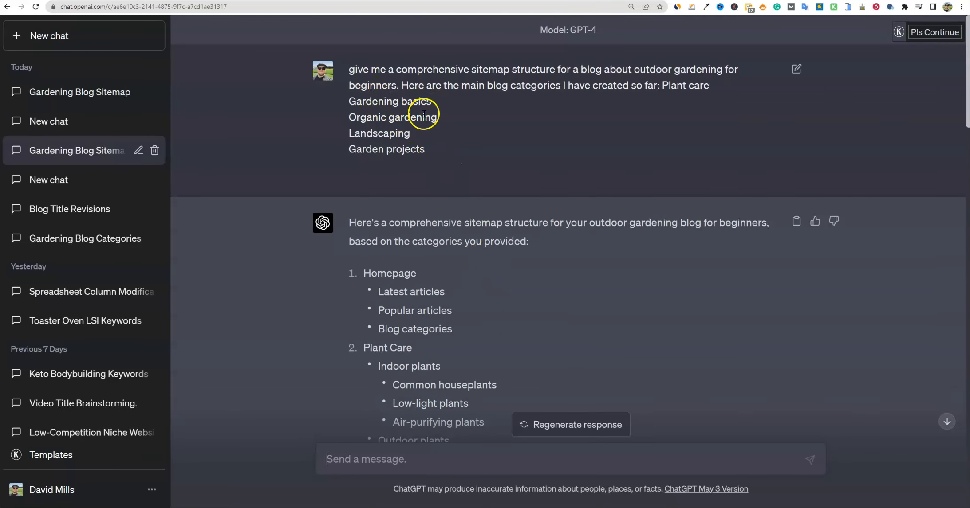
# Step: Examine the sitemap based on the provided blog categories, focusing on Plant Care and its subcategories
pyautogui.scroll(-4, 440, 229)
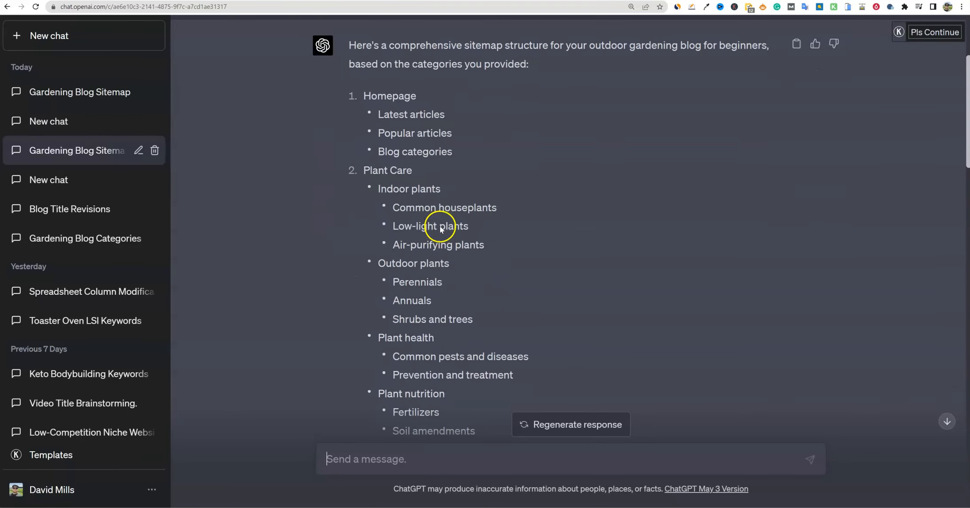
pyautogui.moveTo(369, 171); pyautogui.dragTo(412, 172)
pyautogui.scroll(-2, 483, 177)
pyautogui.moveTo(485, 155); pyautogui.dragTo(364, 85)
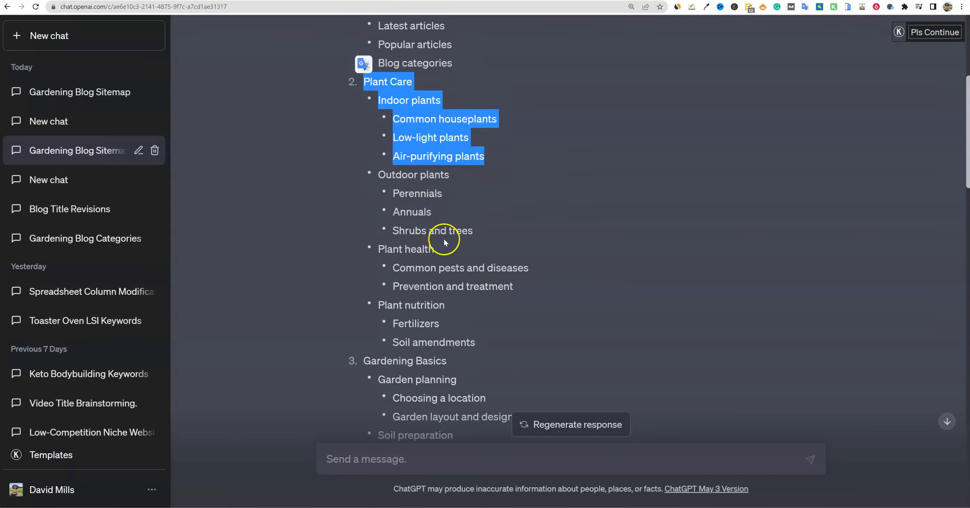
pyautogui.scroll(-3, 444, 248)
pyautogui.moveTo(407, 228); pyautogui.dragTo(456, 229)
pyautogui.scroll(-3, 457, 293)
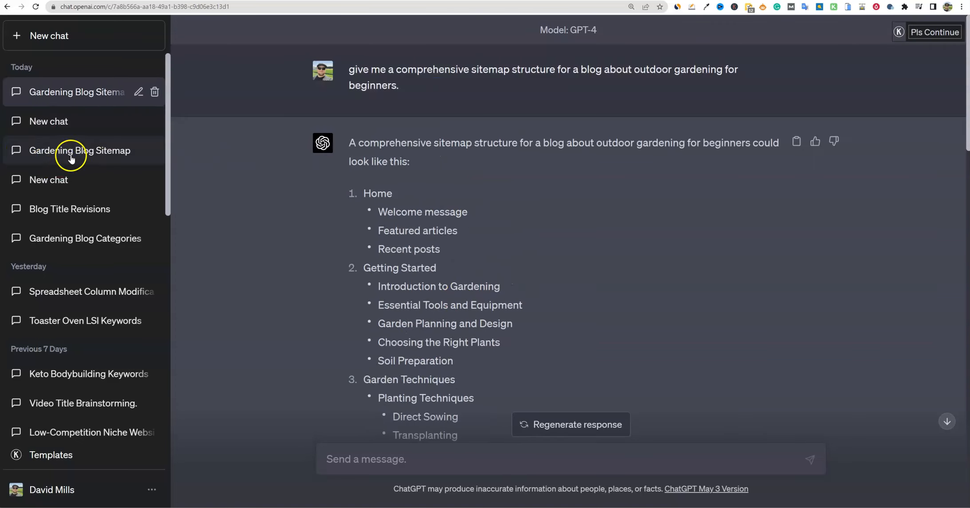
# Step: Reopen the category-based "Gardening Blog Sitemap" chat and compare the five categories in its prompt with the full sitemap
pyautogui.click(71, 155)
pyautogui.scroll(20, 412, 238)
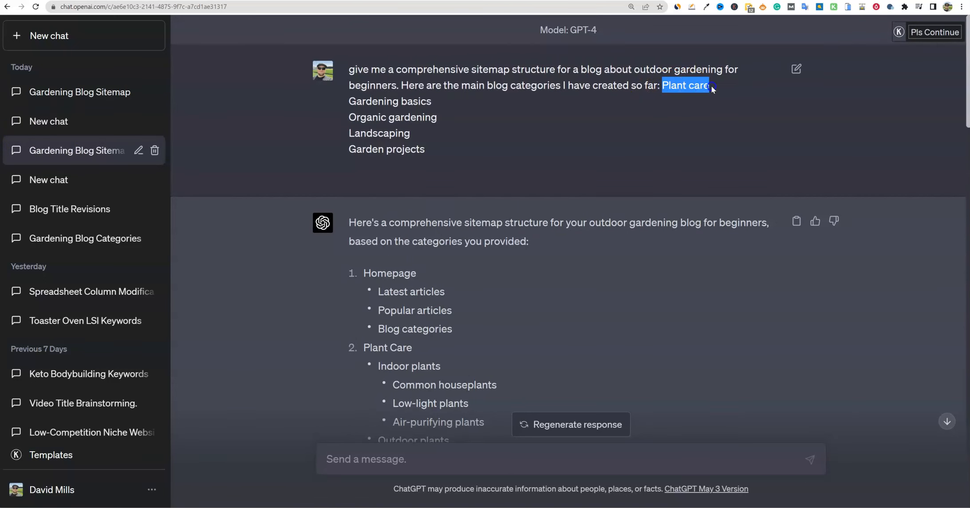
pyautogui.moveTo(712, 86); pyautogui.dragTo(696, 181)
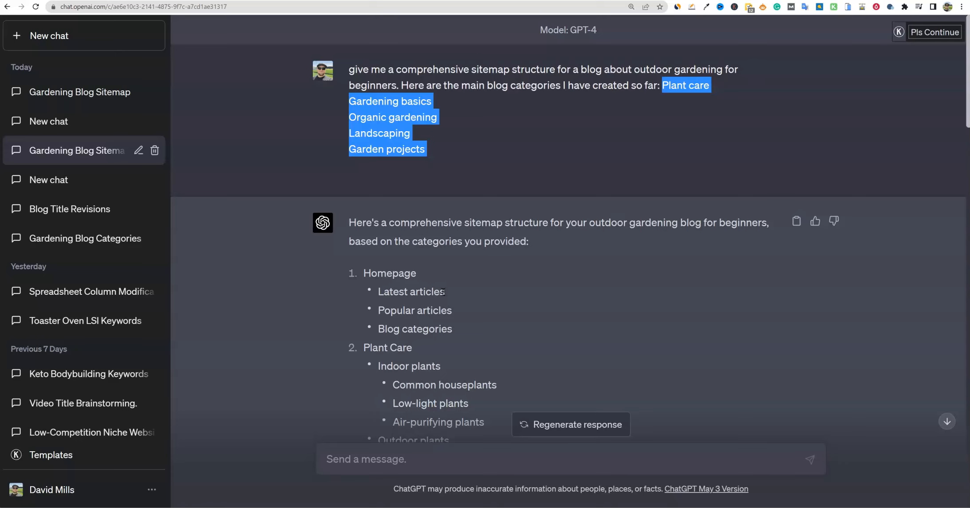
pyautogui.scroll(-4, 442, 292)
pyautogui.moveTo(362, 96); pyautogui.dragTo(523, 344)
pyautogui.scroll(-15, 528, 310)
pyautogui.scroll(20, 523, 342)
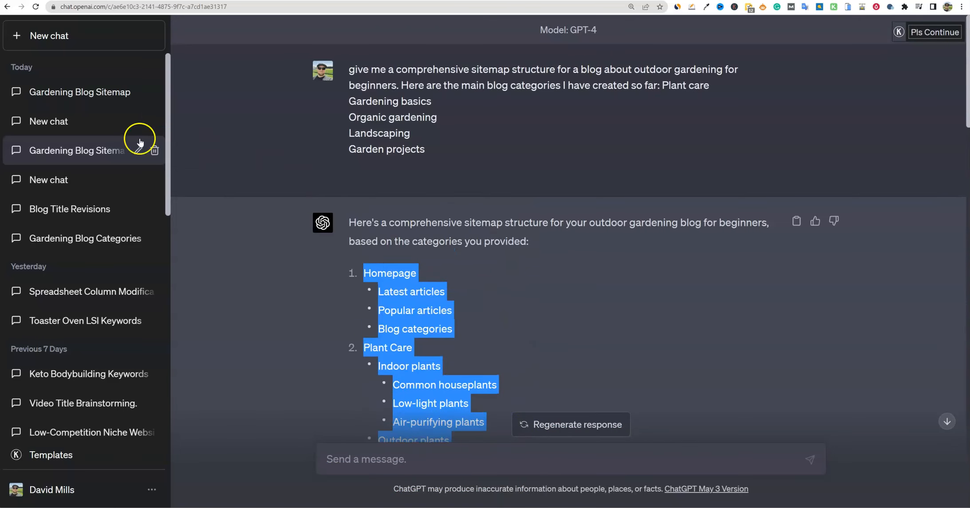
# Step: Reopen the first sitemap chat, whose prompt lists no categories, and review its outline from Home to Garden Techniques
pyautogui.click(74, 94)
pyautogui.scroll(20, 456, 229)
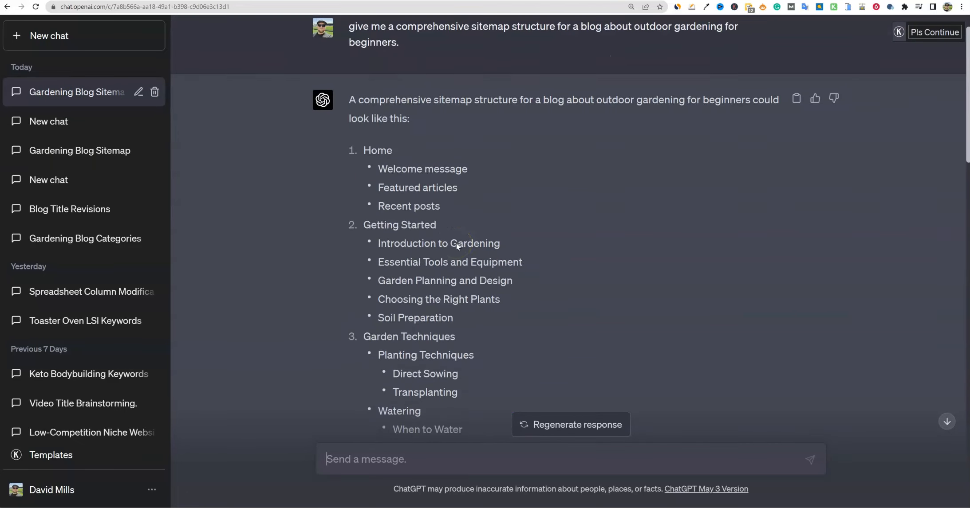
pyautogui.scroll(-1, 456, 243)
pyautogui.scroll(3, 450, 79)
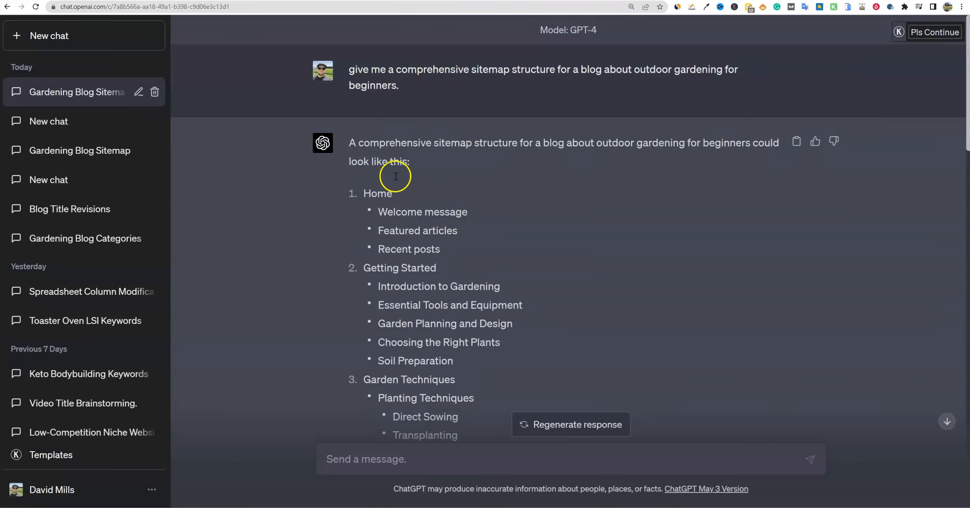
pyautogui.scroll(-1, 395, 180)
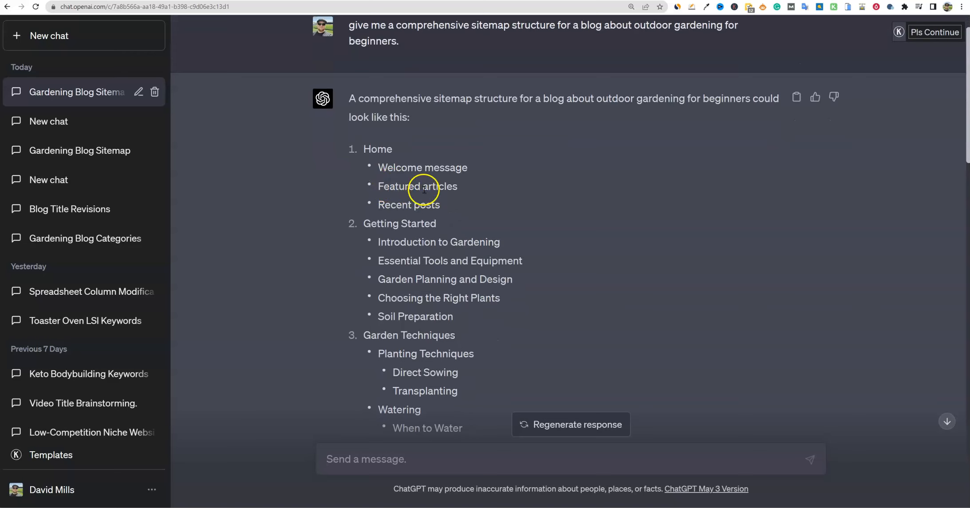
pyautogui.moveTo(364, 149)
pyautogui.mouseDown()
pyautogui.moveTo(454, 222)
pyautogui.moveTo(473, 452)
pyautogui.moveTo(460, 346)
pyautogui.moveTo(466, 392)
pyautogui.mouseUp()
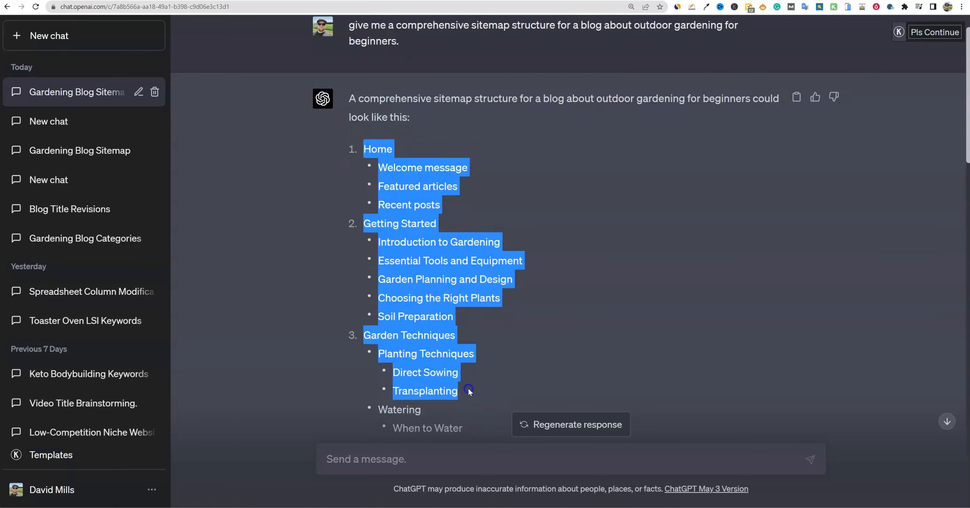
# Step: Rename the open chat by adding "**" in front of "Gardening Blog Sitemap"
pyautogui.click(138, 93)
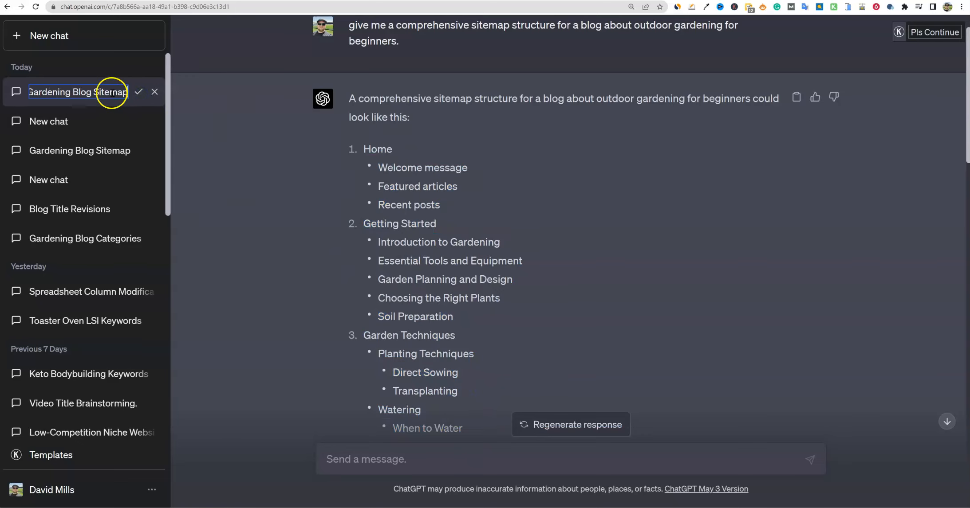
pyautogui.click(32, 89)
pyautogui.write('**')
pyautogui.click(139, 91)
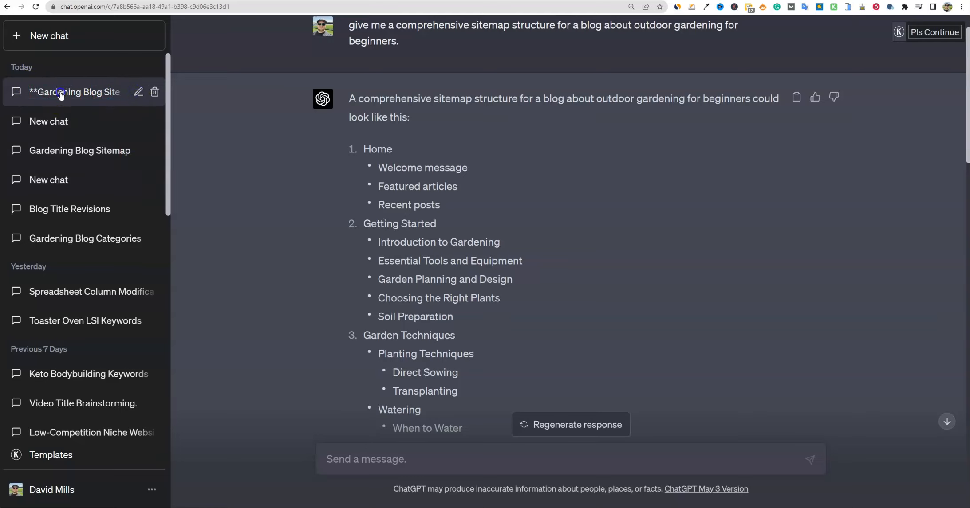
# Step: Copy the sitemap outline from Home to All blog posts, switch to Excel and paste it at A1 of a new sheet named "sitemap"
pyautogui.moveTo(346, 147); pyautogui.dragTo(462, 271)
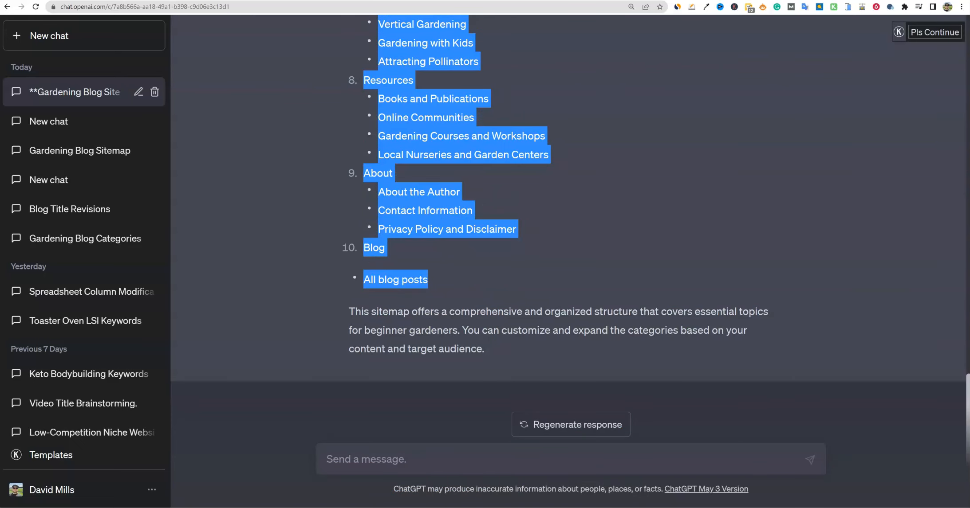
pyautogui.click(417, 470)
pyautogui.click(224, 491)
pyautogui.rightClick(160, 491)
pyautogui.click(186, 387)
pyautogui.write('sitemap')
pyautogui.click(39, 112)
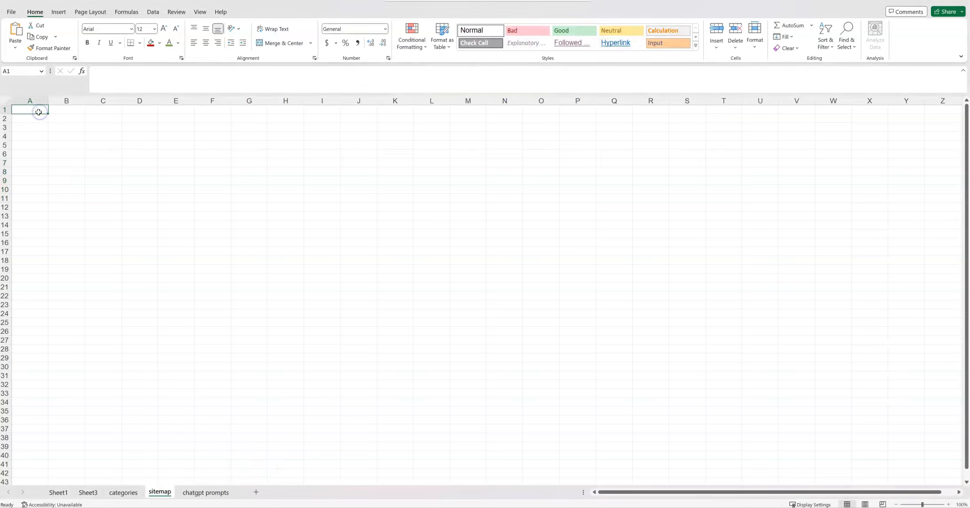
pyautogui.hotkey('ctrl', 'v')
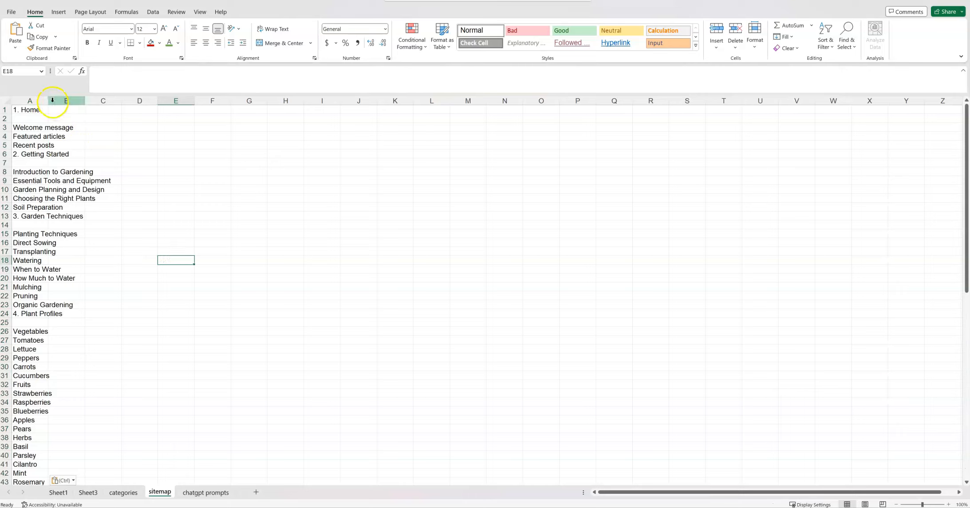
# Step: Bold the headings "1. Home", "2. Getting Started", "3. Garden Techniques" and "4. Plant Profiles" in column A
pyautogui.click(44, 110)
pyautogui.keyDown('ctrl'); pyautogui.click(55, 155); pyautogui.keyUp('ctrl')
pyautogui.keyDown('ctrl'); pyautogui.click(54, 218); pyautogui.keyUp('ctrl')
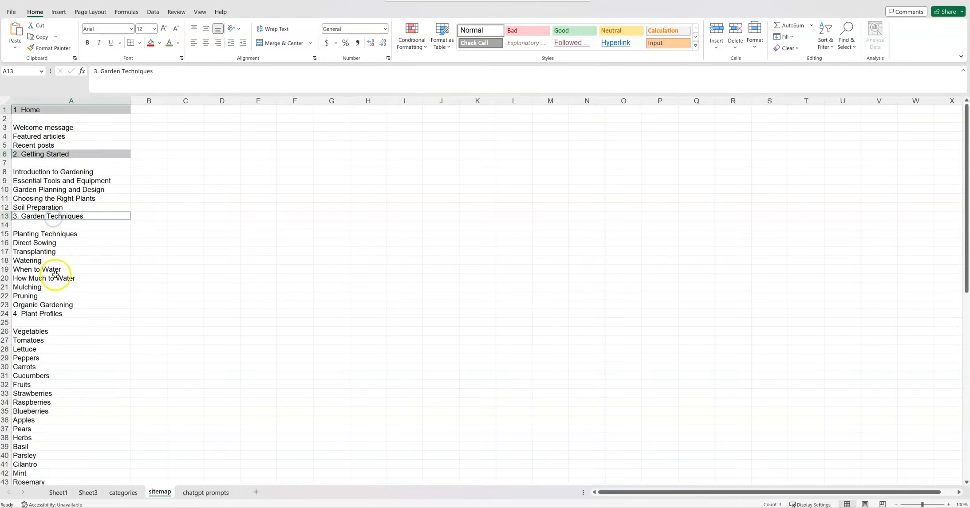
pyautogui.keyDown('ctrl'); pyautogui.click(42, 314); pyautogui.keyUp('ctrl')
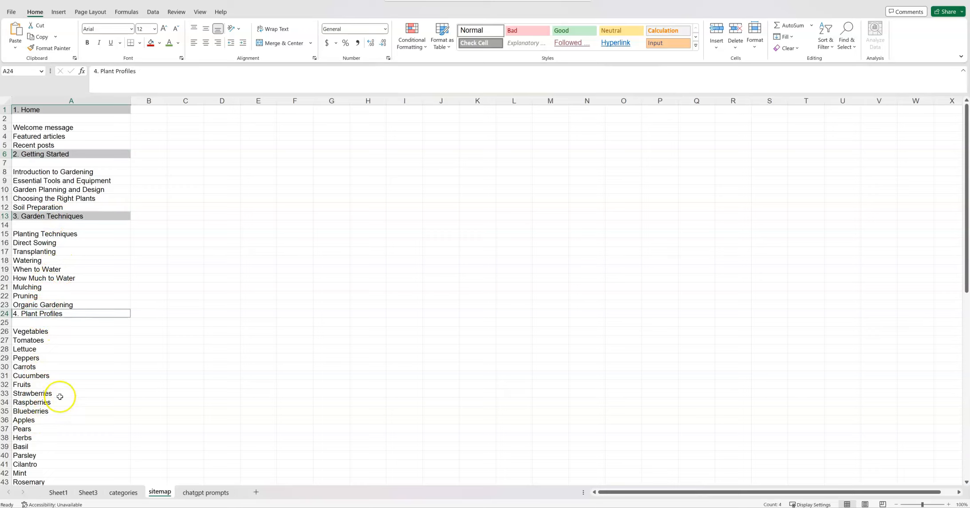
pyautogui.click(88, 43)
# Step: Bold the headings "5. Pest Control", "6. Garden Maintenance" and "7. Tips and Tricks" in column A
pyautogui.scroll(-7, 87, 253)
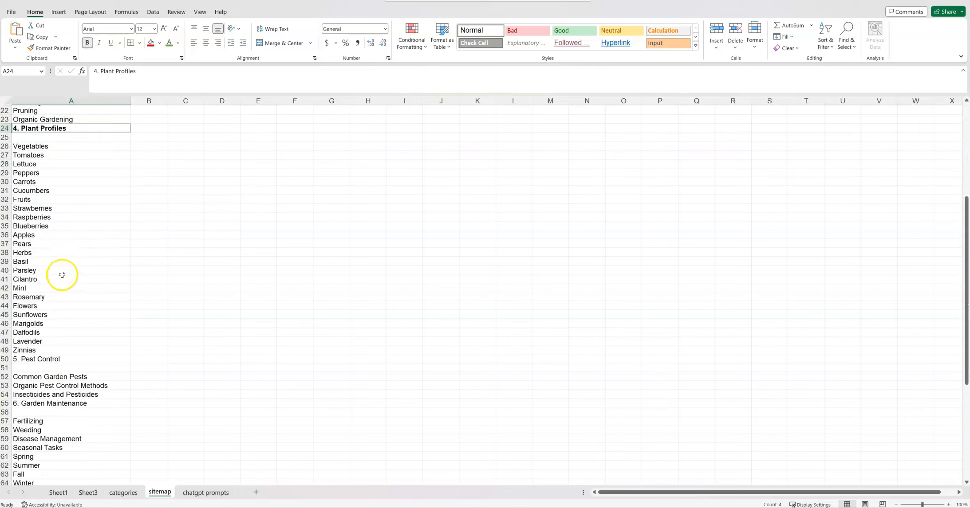
pyautogui.click(47, 359)
pyautogui.scroll(-4, 57, 377)
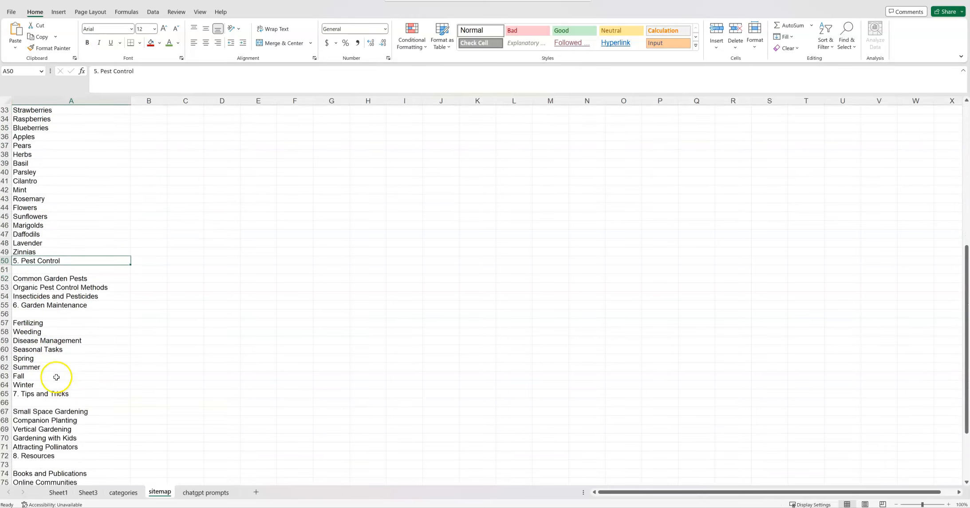
pyautogui.keyDown('ctrl'); pyautogui.click(33, 298); pyautogui.keyUp('ctrl')
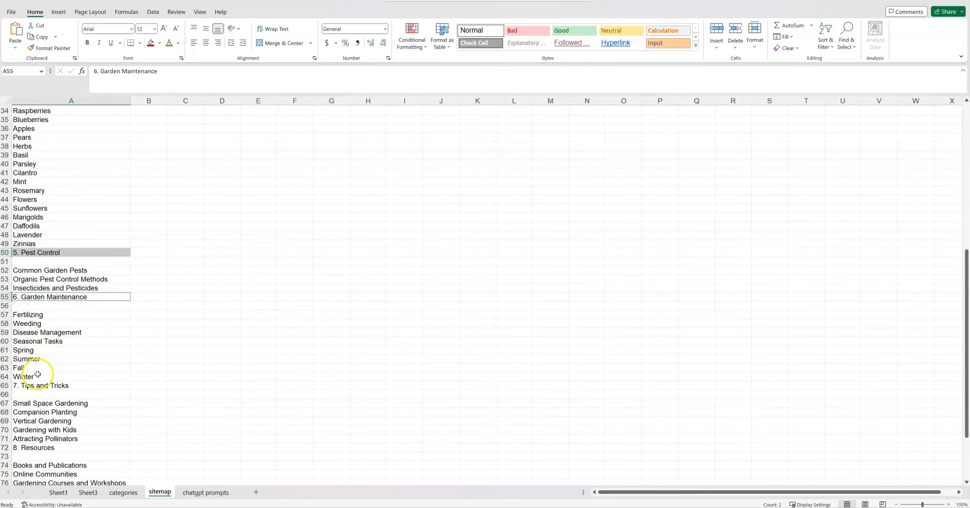
pyautogui.keyDown('ctrl'); pyautogui.click(32, 385); pyautogui.keyUp('ctrl')
pyautogui.hotkey('ctrl', 'b')
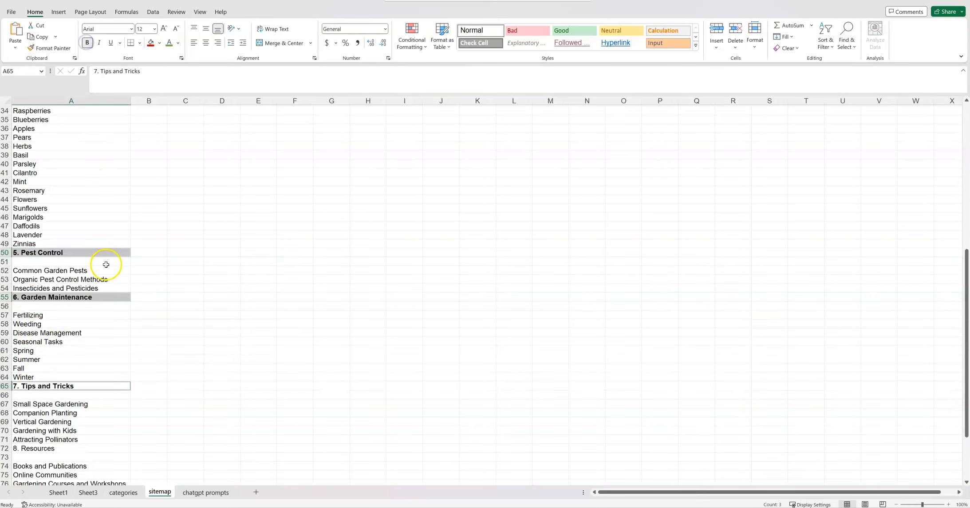
# Step: Bold the entries from "Fertilizing" to "Winter" and the headings "8. Resources", "9. About" and "10. Blog" in column A
pyautogui.scroll(-4, 103, 264)
pyautogui.scroll(-1, 64, 318)
pyautogui.moveTo(33, 183); pyautogui.dragTo(29, 244)
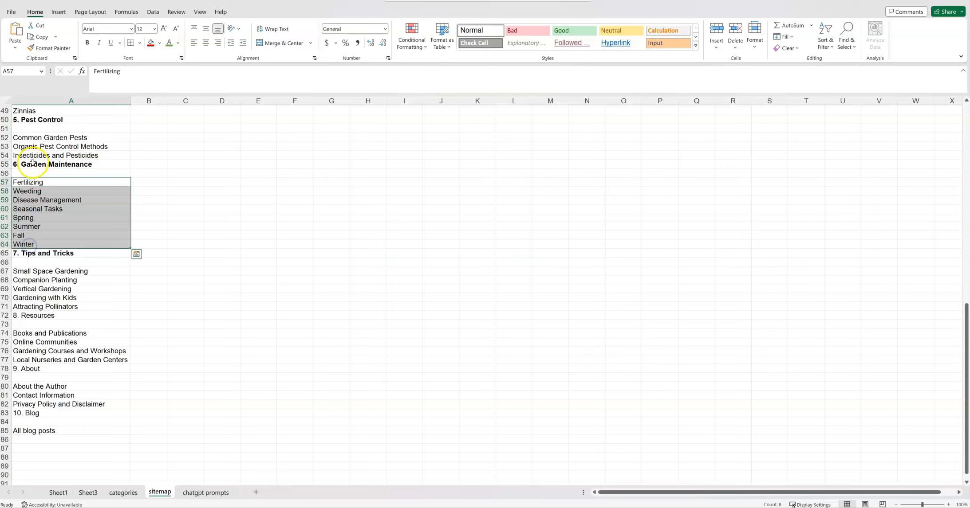
pyautogui.keyDown('ctrl'); pyautogui.click(29, 315); pyautogui.keyUp('ctrl')
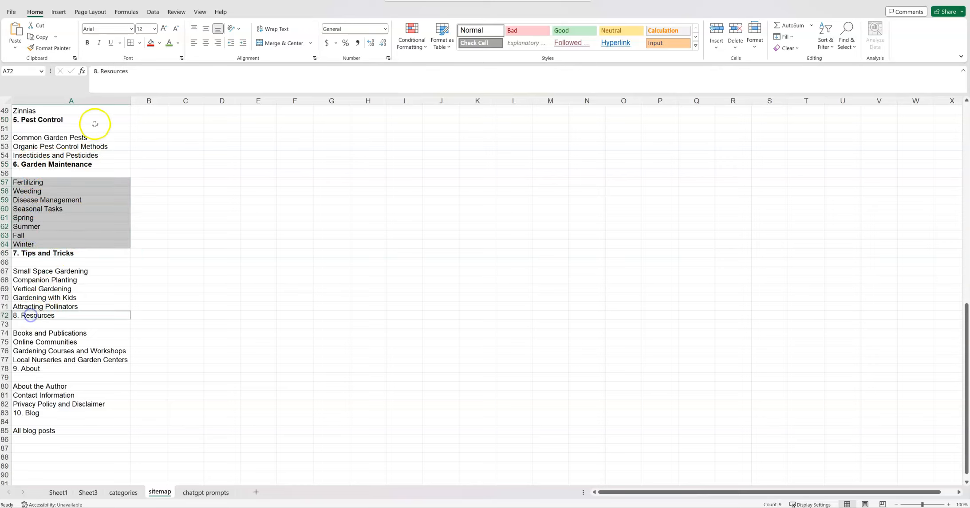
pyautogui.keyDown('ctrl'); pyautogui.click(31, 369); pyautogui.keyUp('ctrl')
pyautogui.hotkey('ctrl', 'b')
pyautogui.keyDown('ctrl'); pyautogui.click(27, 417); pyautogui.keyUp('ctrl')
pyautogui.click(87, 43)
pyautogui.press('Right')
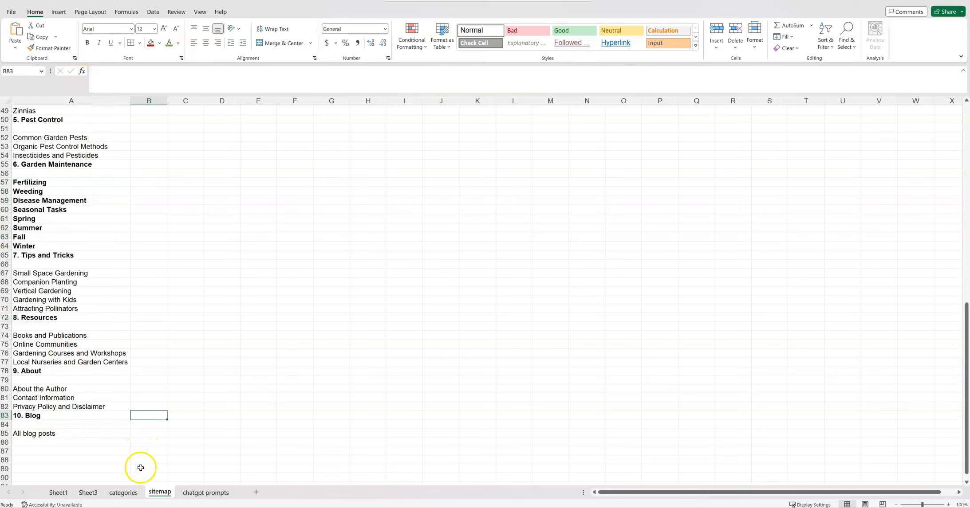
# Step: Copy the content from the categories sheet and paste it as values beside "10. Blog" in the sitemap sheet
pyautogui.click(123, 493)
pyautogui.rightClick(34, 163)
pyautogui.click(53, 201)
pyautogui.click(160, 492)
pyautogui.rightClick(143, 389)
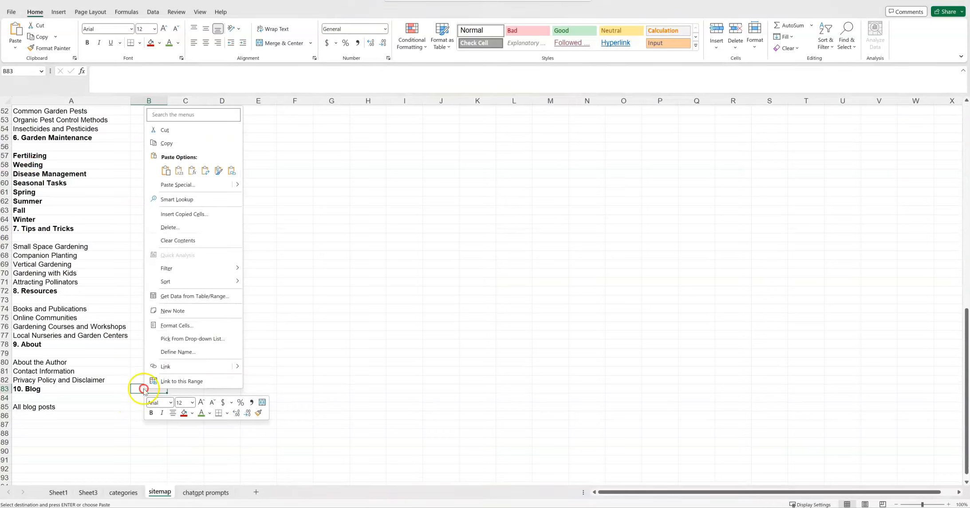
pyautogui.click(179, 170)
pyautogui.scroll(15, 249, 355)
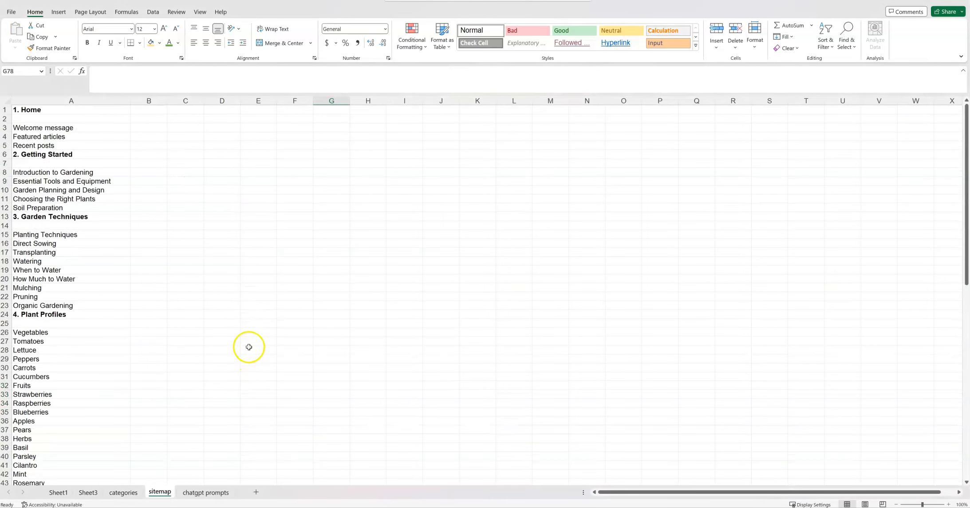
pyautogui.scroll(-6, 115, 244)
pyautogui.scroll(-5, 146, 316)
pyautogui.scroll(11, 145, 320)
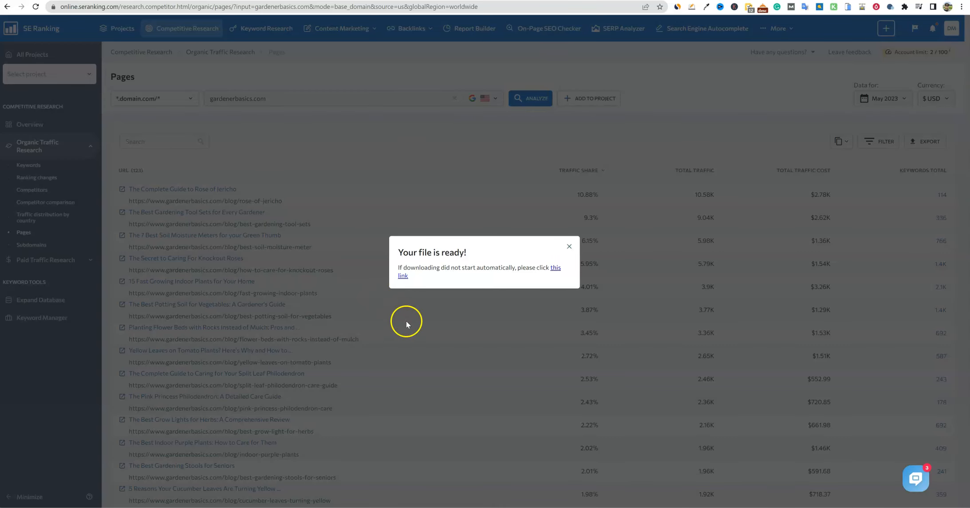
# Step: Switch to SE Ranking, download the exported pages file, and run Keyword Research for "gardening"
pyautogui.click(555, 267)
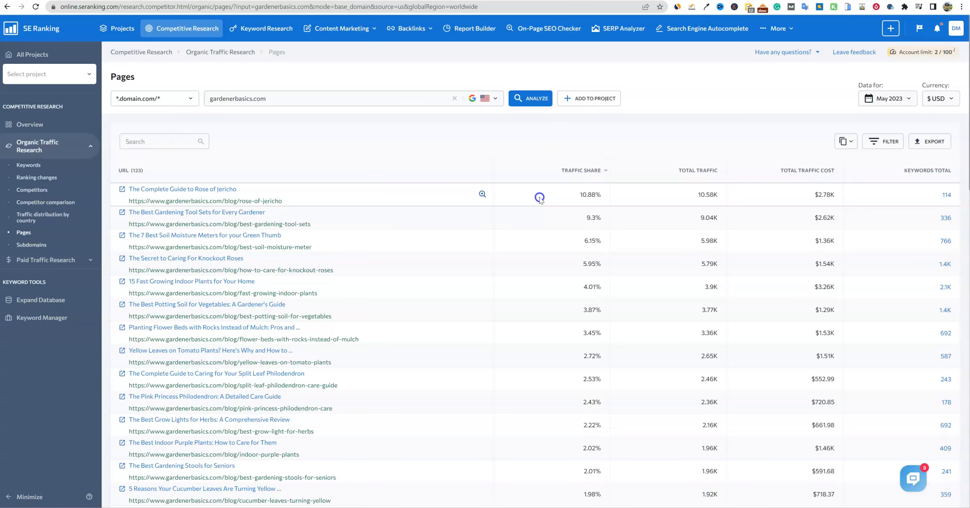
pyautogui.click(263, 29)
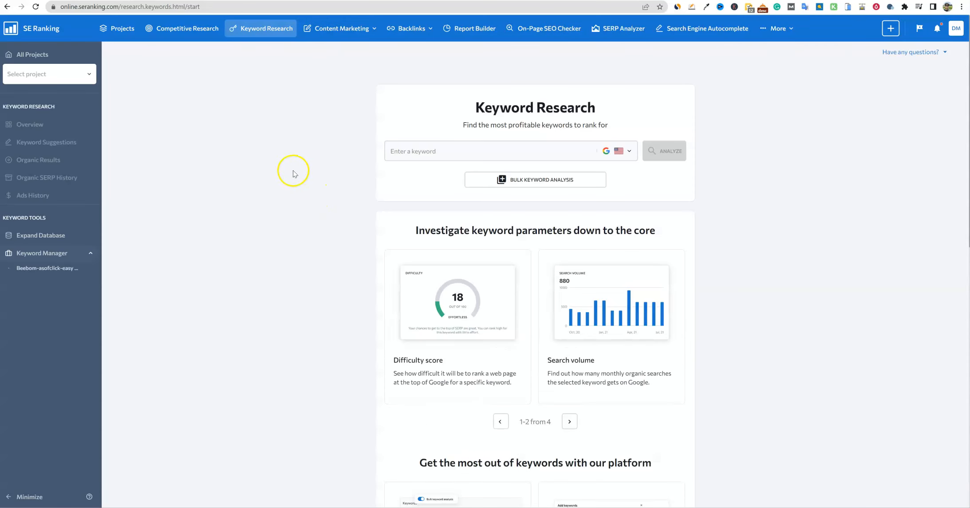
pyautogui.click(415, 150)
pyautogui.write('gardening')
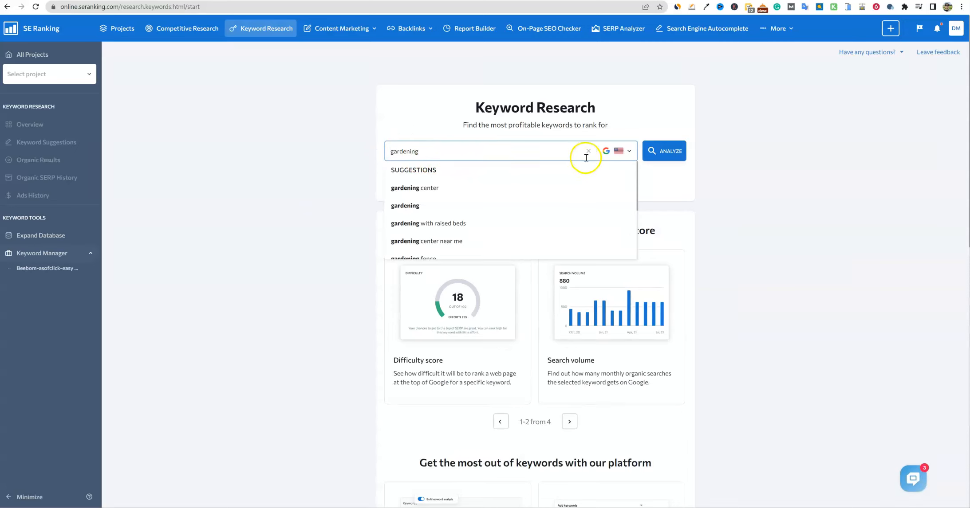
pyautogui.click(669, 150)
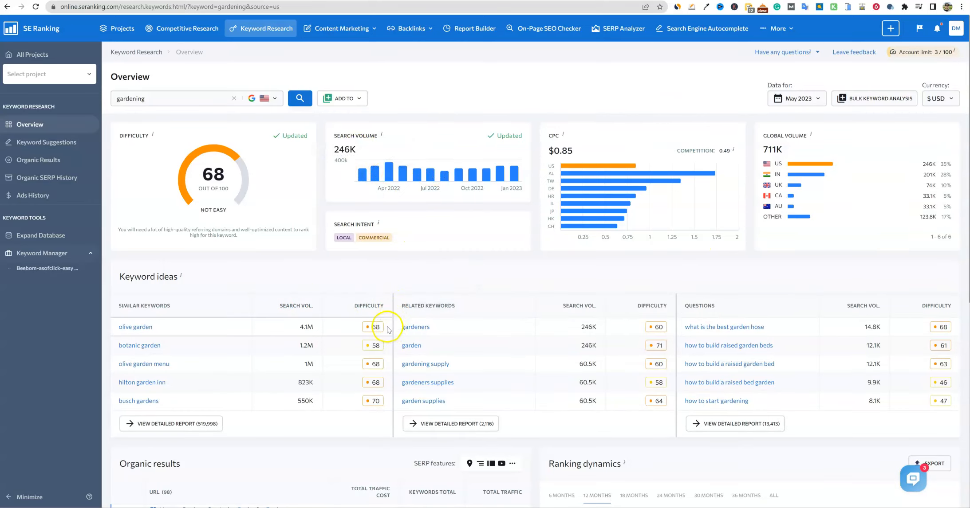
# Step: Open the detailed report of question keywords for "gardening" and look through the keyword list
pyautogui.scroll(-1, 387, 329)
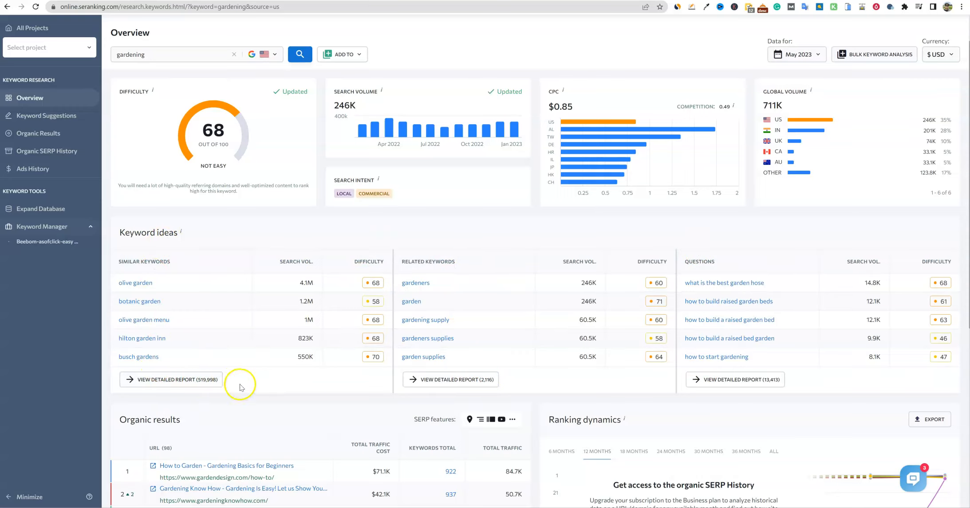
pyautogui.click(40, 116)
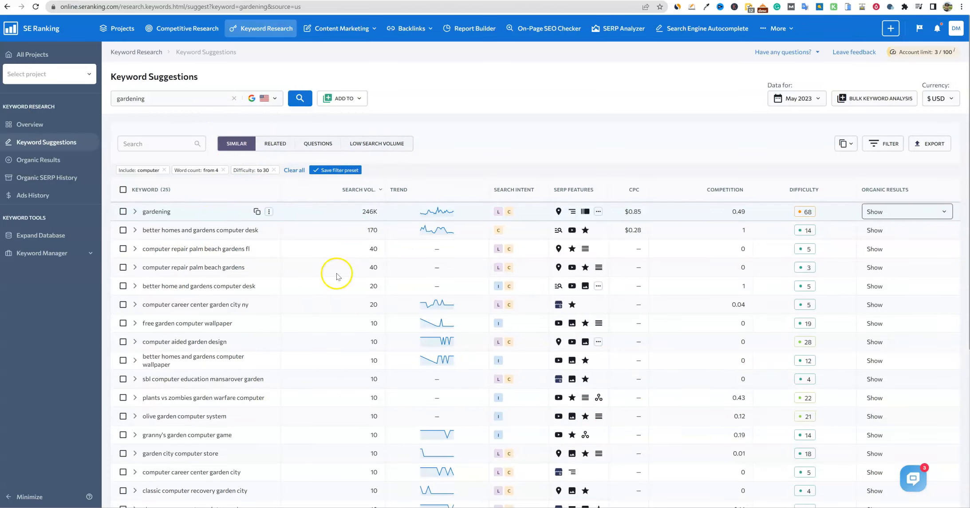
pyautogui.click(34, 133)
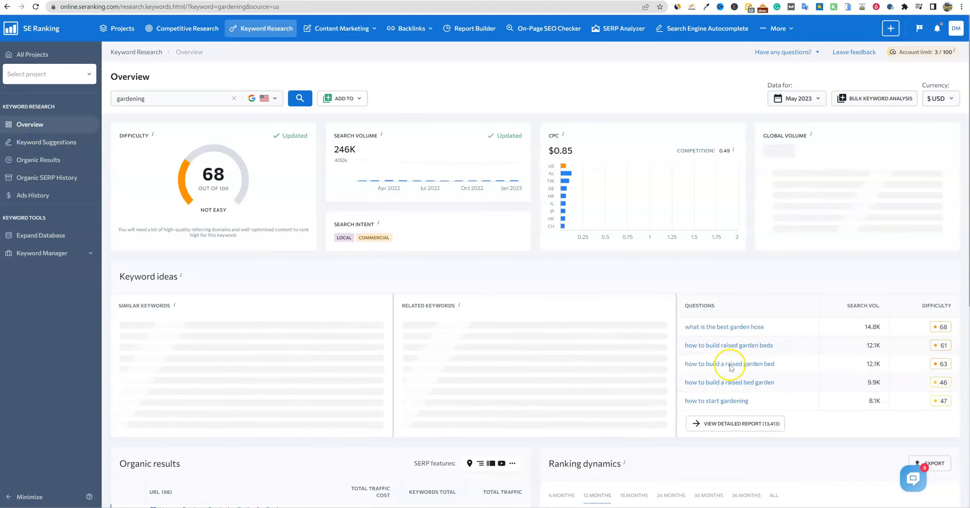
pyautogui.click(782, 422)
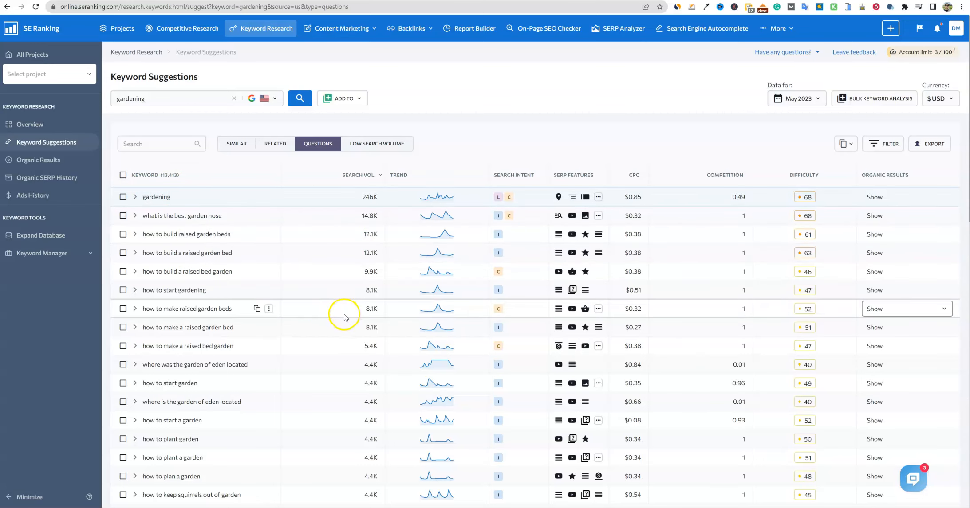
pyautogui.scroll(-7, 344, 312)
pyautogui.scroll(7, 344, 312)
pyautogui.scroll(-3, 345, 312)
pyautogui.scroll(3, 345, 312)
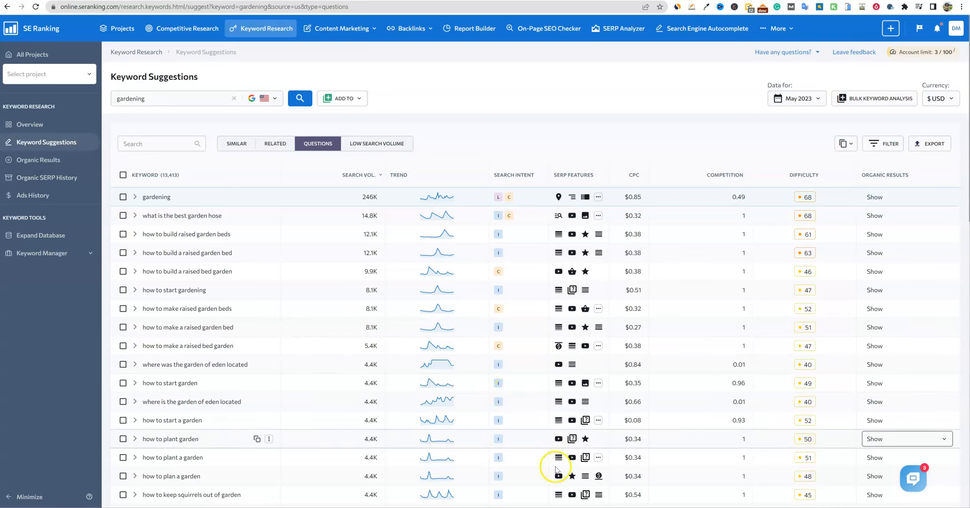
# Step: Filter the question keywords to a maximum difficulty of 40
pyautogui.moveTo(572, 507)
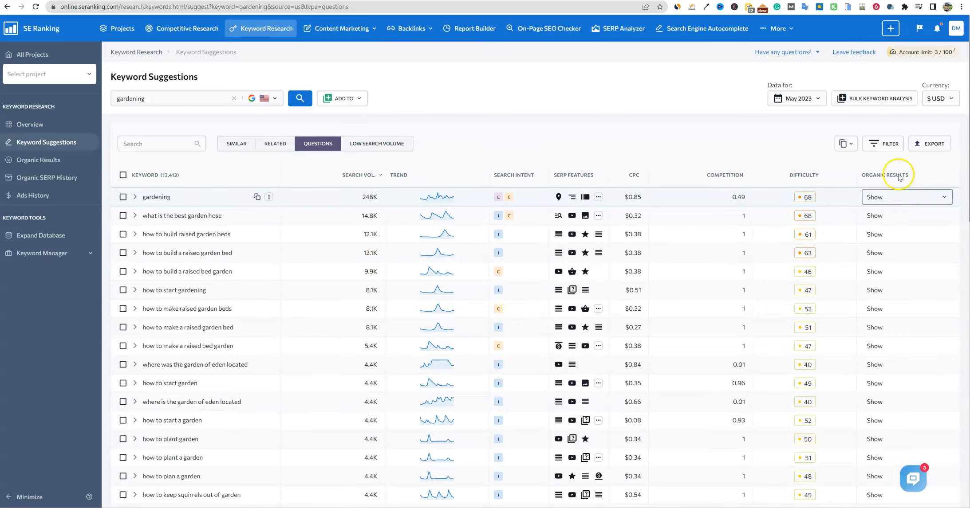
pyautogui.click(885, 144)
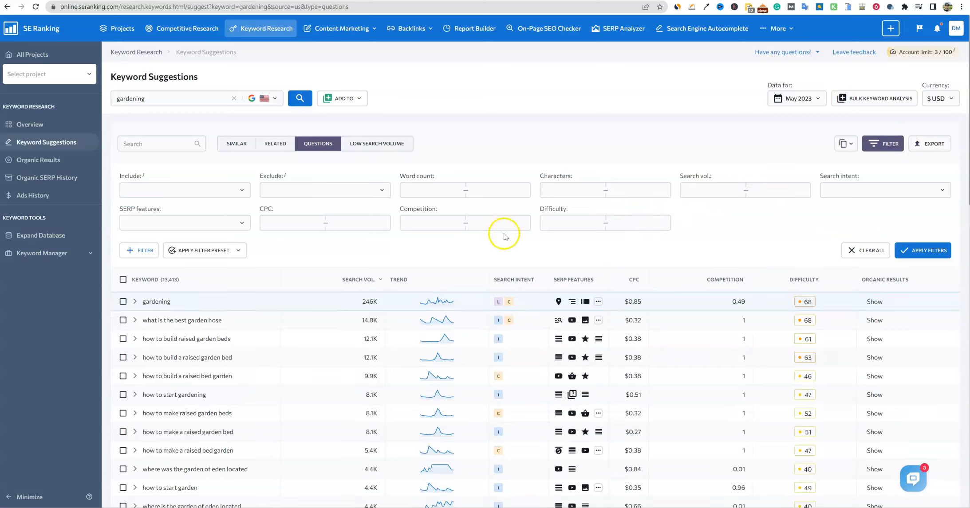
pyautogui.click(635, 222)
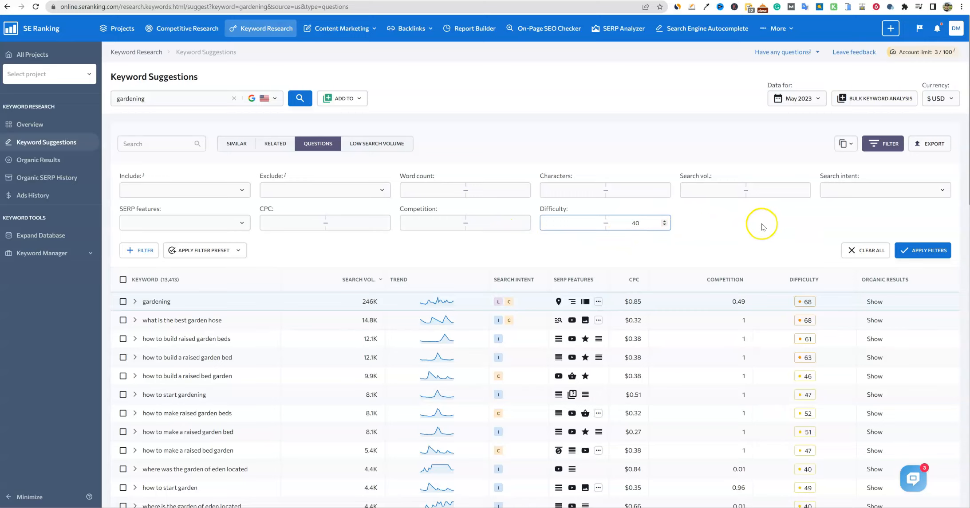
pyautogui.click(921, 250)
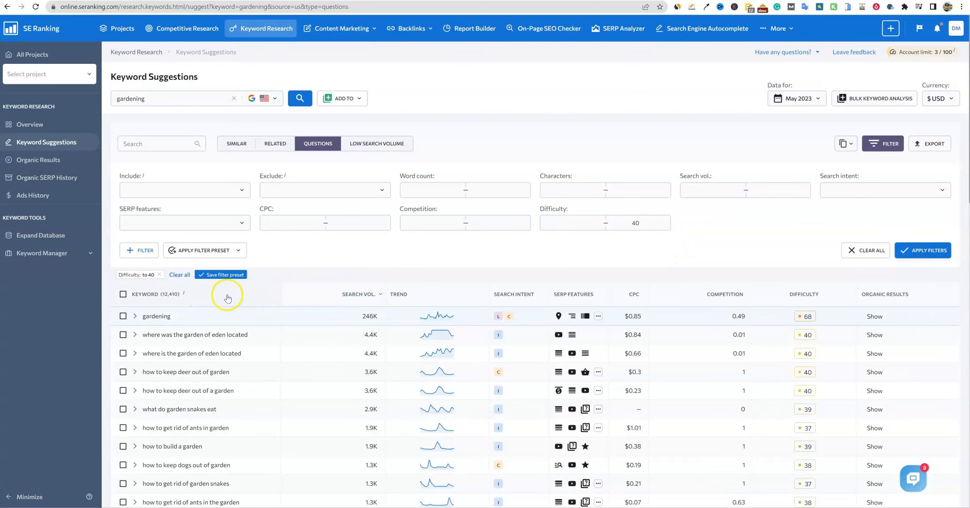
# Step: Filter the keywords to a search volume from 20 to 2000 and a maximum difficulty of 25
pyautogui.click(722, 190)
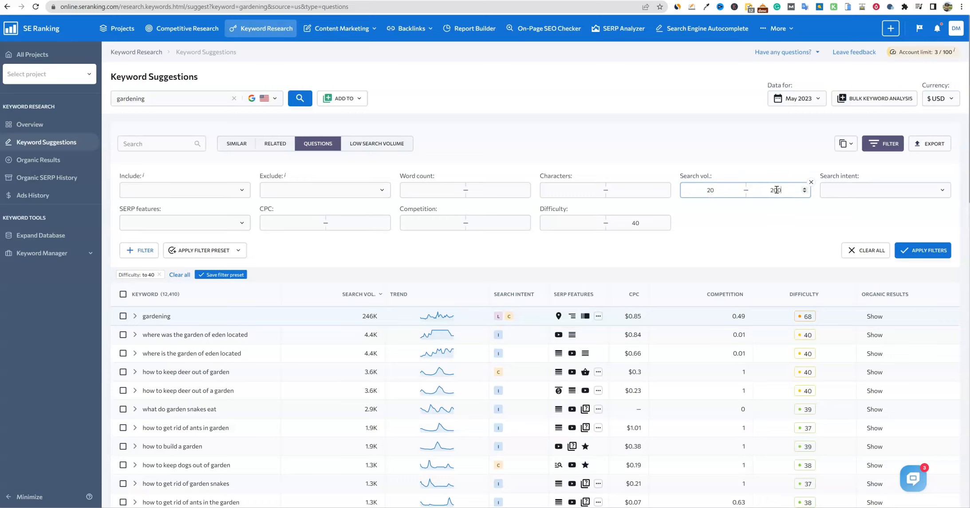
pyautogui.click(770, 226)
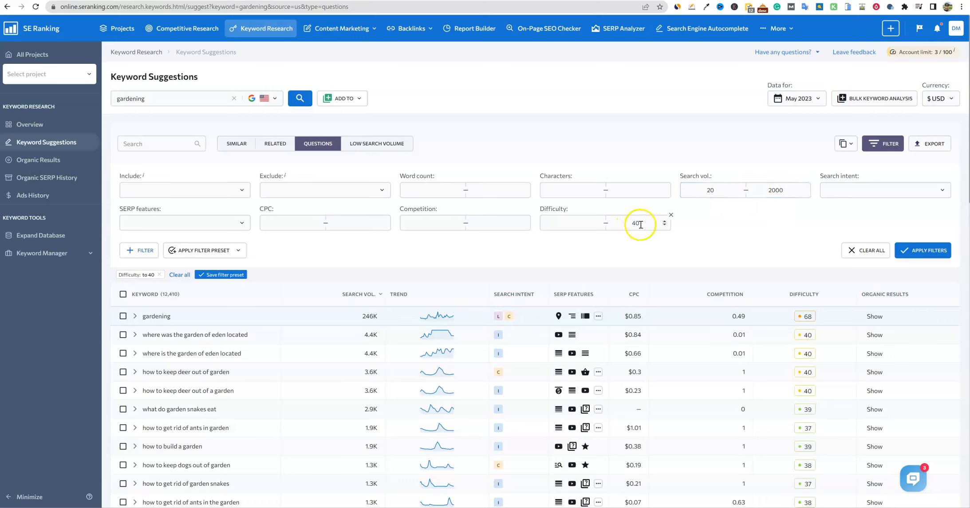
pyautogui.moveTo(649, 223); pyautogui.dragTo(622, 223)
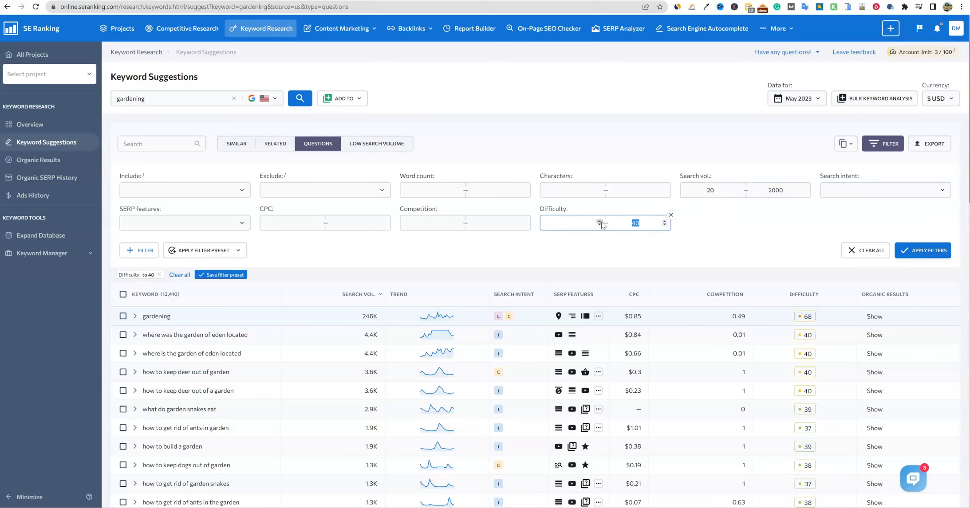
pyautogui.click(703, 239)
pyautogui.click(923, 251)
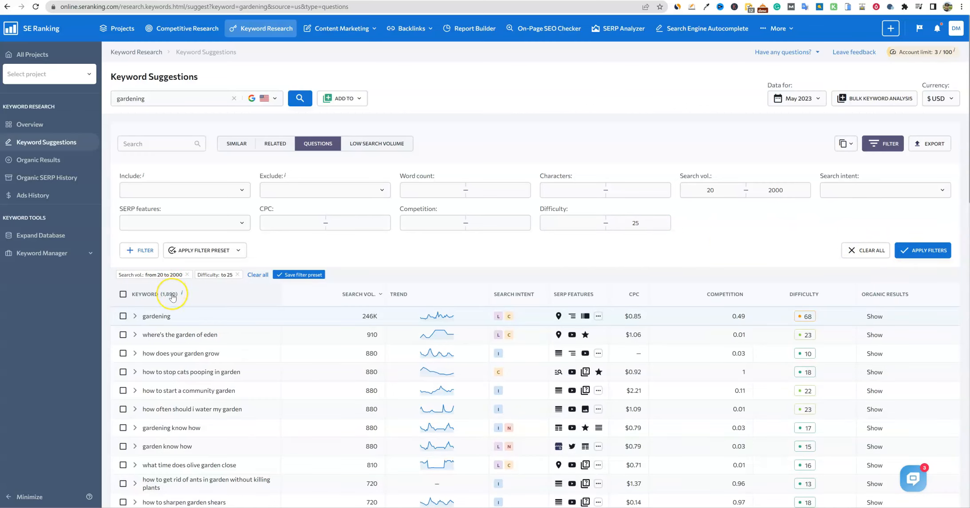
# Step: Review the filtered keywords and lower the maximum difficulty filter to 15
pyautogui.scroll(-3, 714, 379)
pyautogui.scroll(3, 803, 294)
pyautogui.scroll(-3, 811, 349)
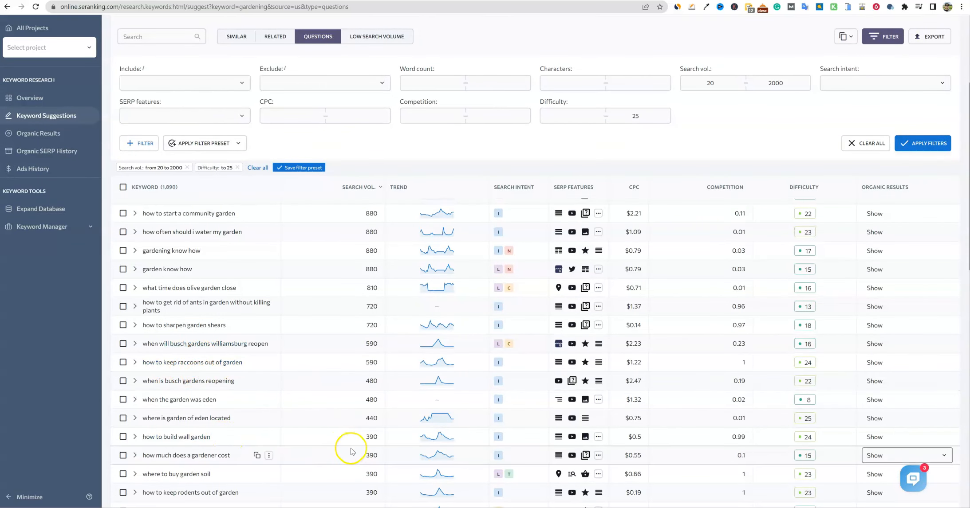
pyautogui.scroll(-10, 346, 444)
pyautogui.scroll(-5, 353, 451)
pyautogui.scroll(20, 354, 450)
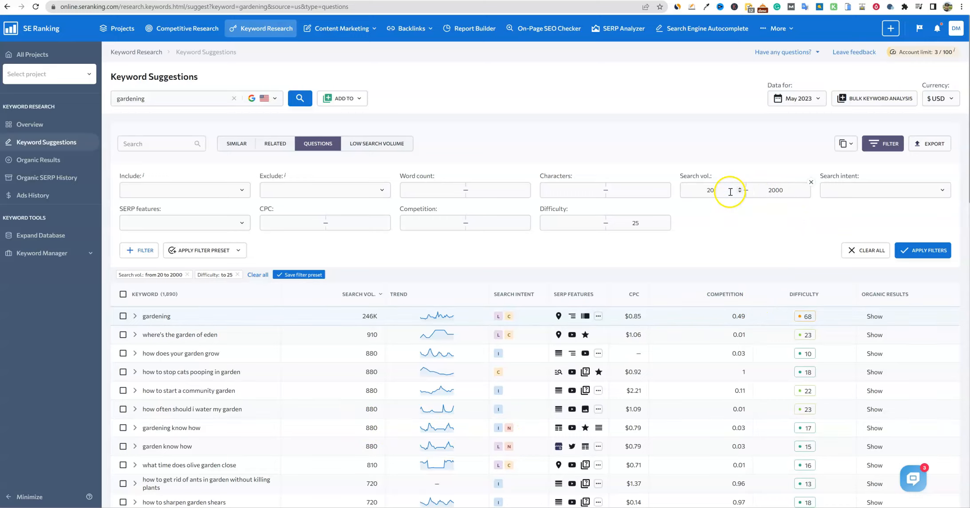
pyautogui.doubleClick(633, 223)
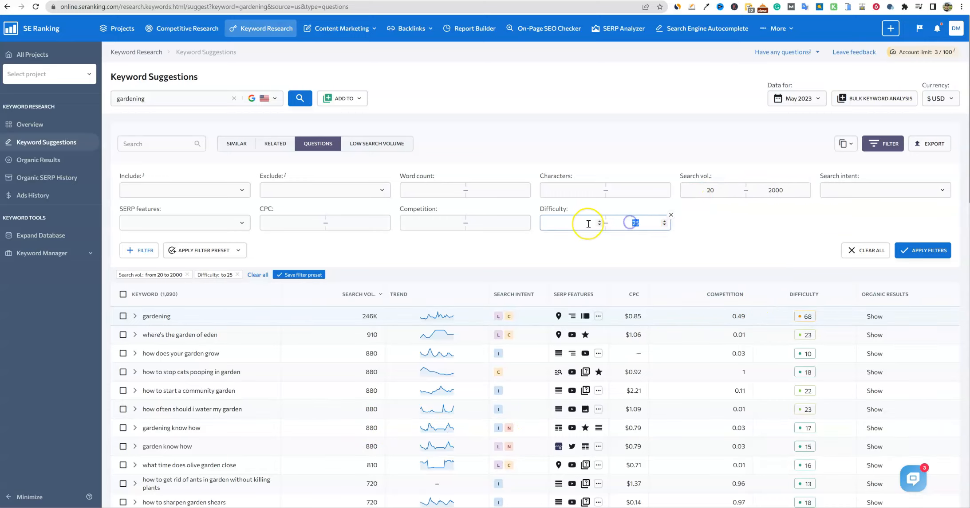
pyautogui.click(914, 249)
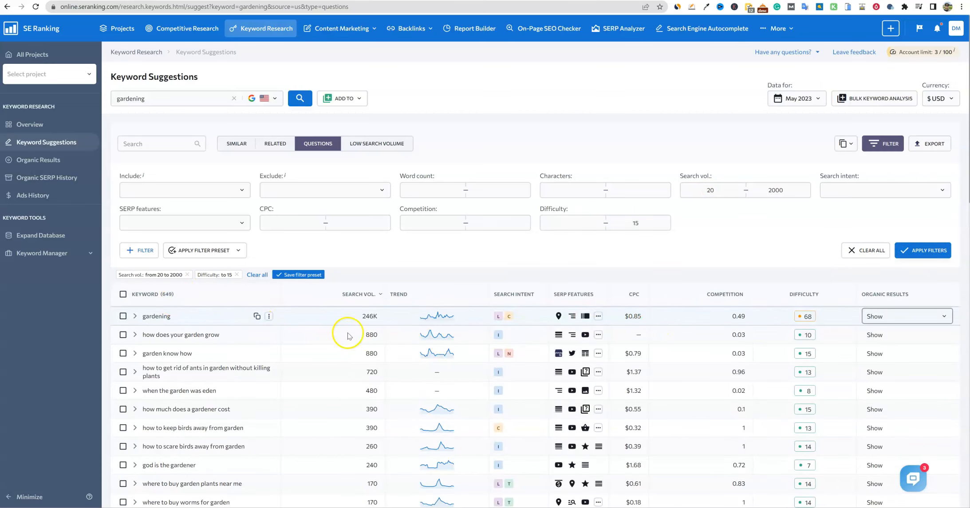
# Step: Limit the maximum search volume to 500 and apply the filter to the question keywords
pyautogui.scroll(-6, 346, 331)
pyautogui.scroll(6, 329, 396)
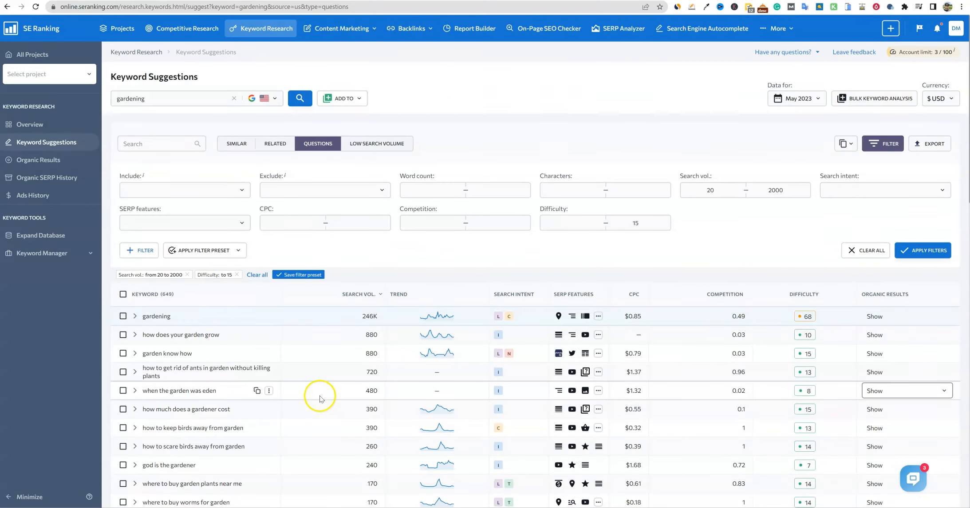
pyautogui.click(730, 183)
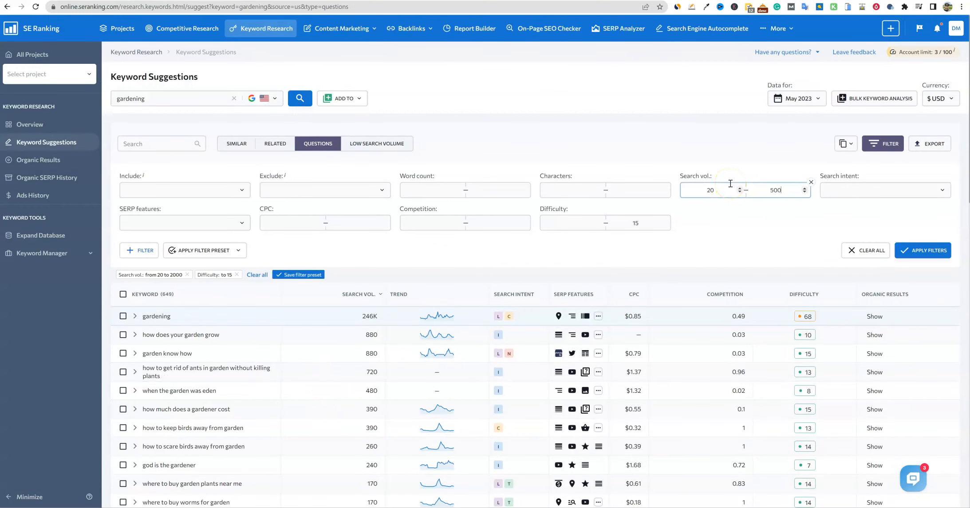
pyautogui.write('500')
pyautogui.click(922, 250)
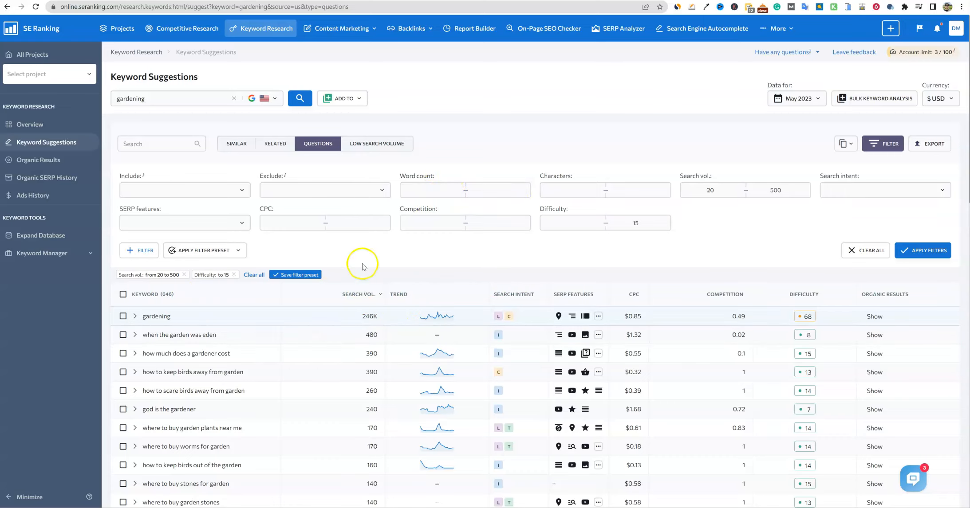
# Step: Set the minimum word count filter to 5 and apply it to the question keywords
pyautogui.click(431, 190)
pyautogui.click(455, 197)
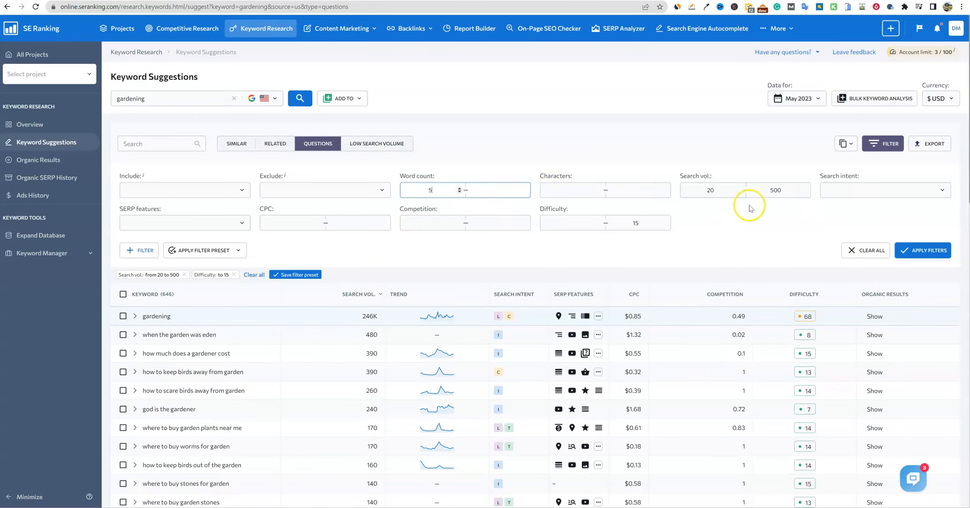
pyautogui.click(912, 250)
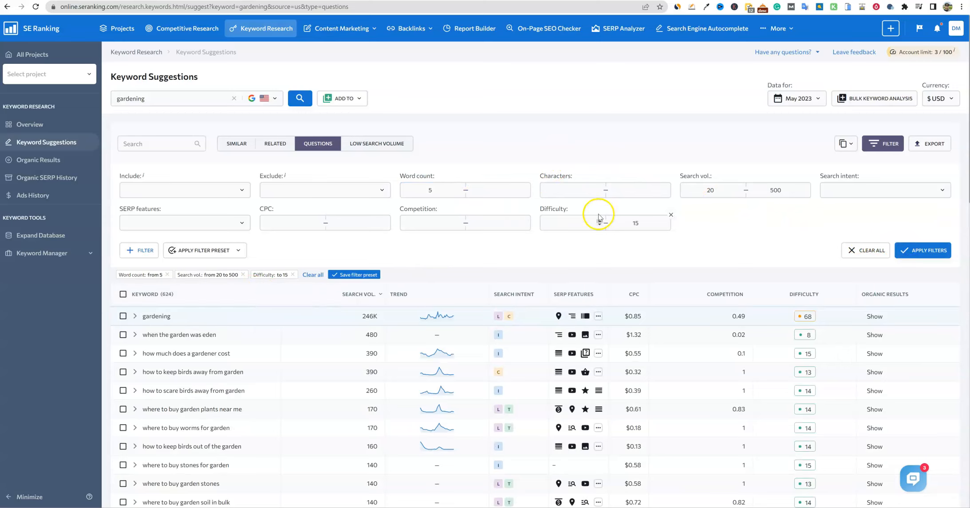
# Step: Raise the minimum word count filter to 6 and apply it
pyautogui.click(425, 190)
pyautogui.click(459, 188)
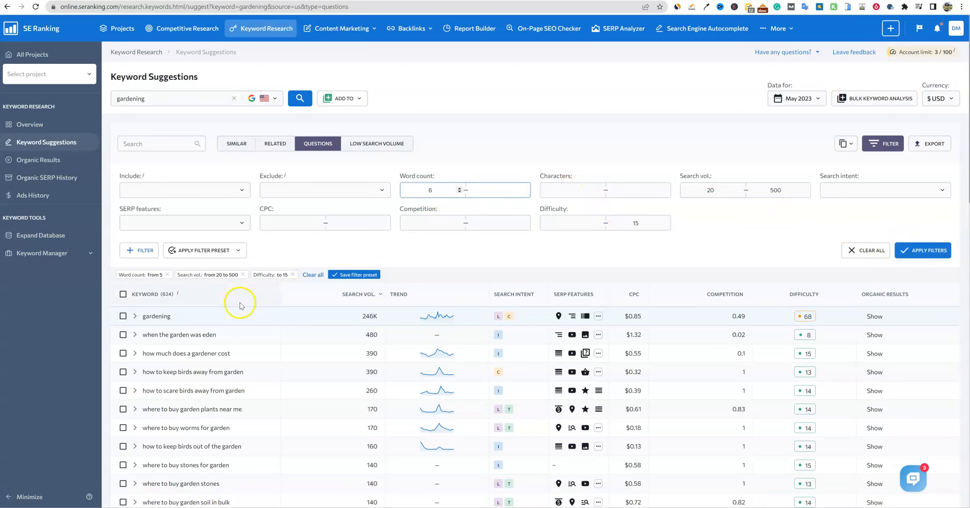
pyautogui.click(929, 251)
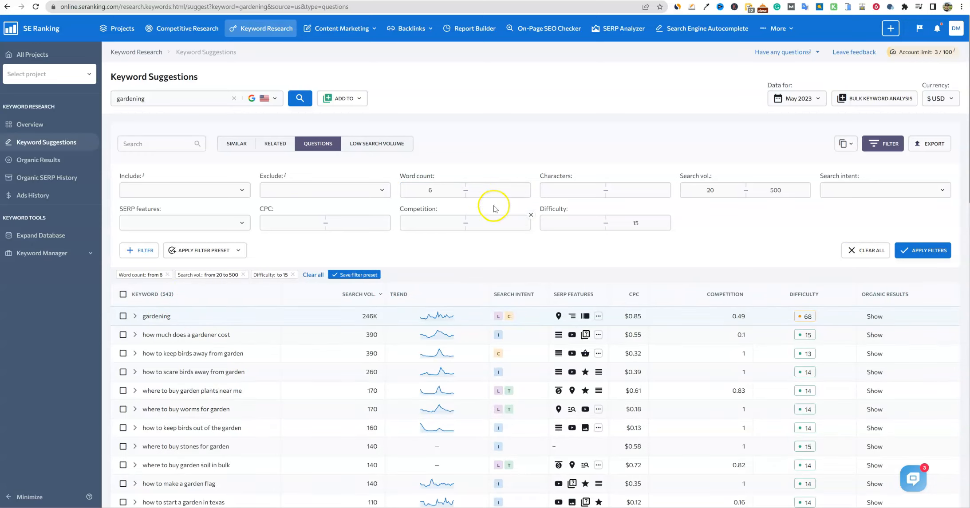
# Step: Raise the minimum word count filter to 7, apply it and review the filtered question keywords
pyautogui.click(459, 189)
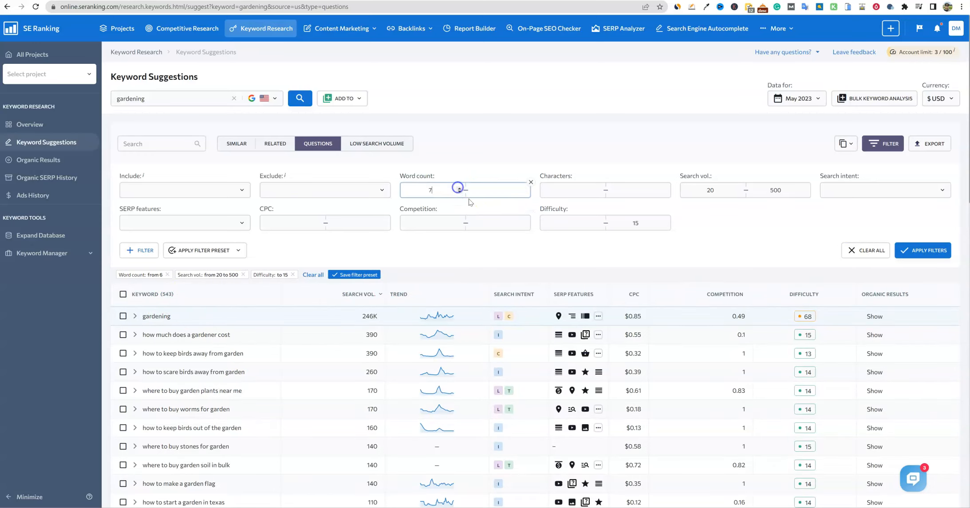
pyautogui.click(909, 251)
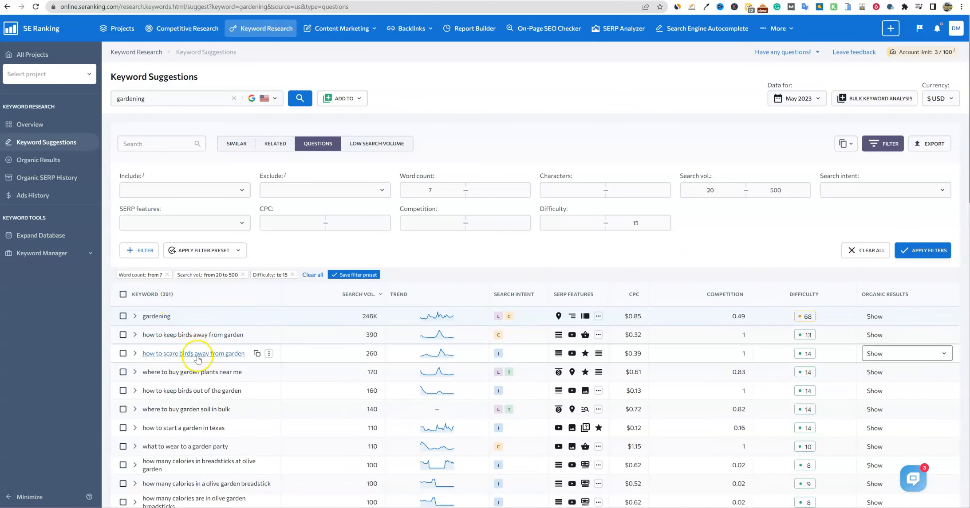
pyautogui.scroll(-10, 195, 359)
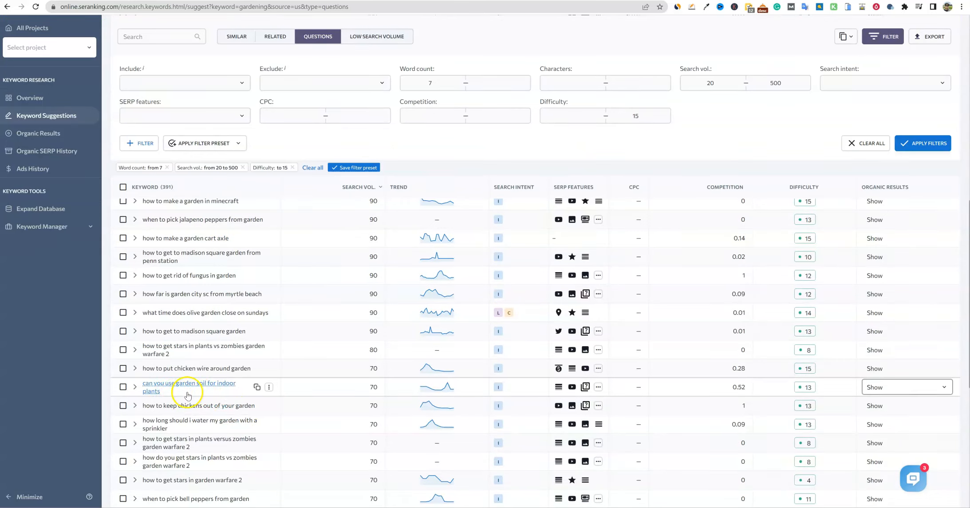
pyautogui.scroll(2, 320, 403)
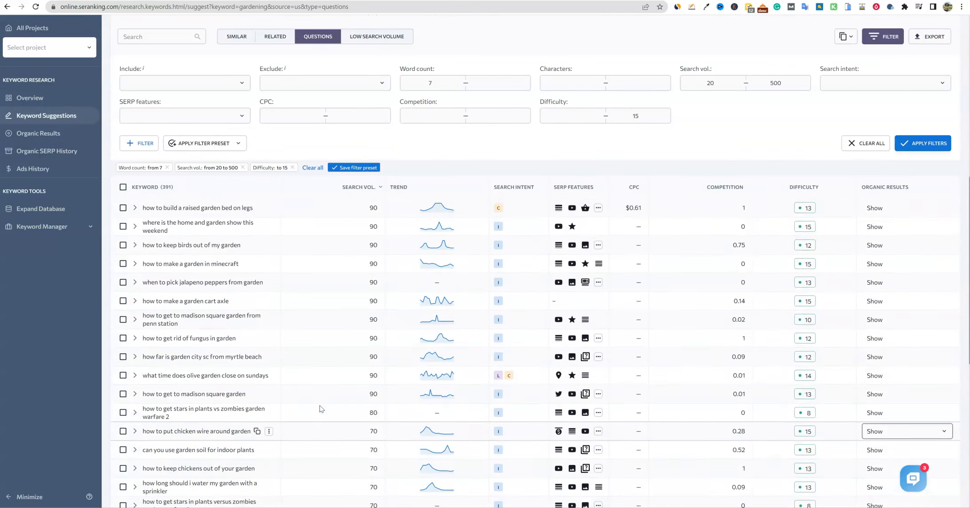
pyautogui.scroll(10, 321, 408)
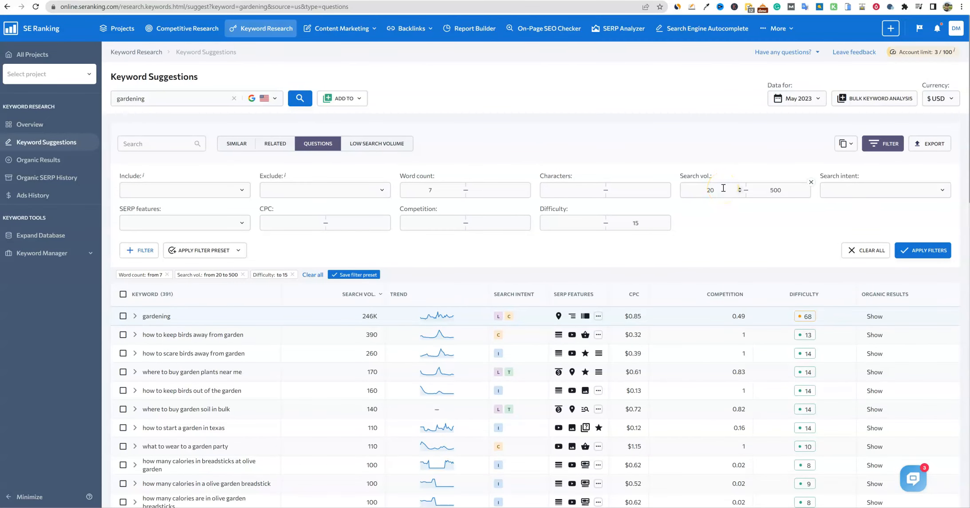
# Step: Export the filtered question keywords as an XLS file and open the downloaded file
pyautogui.click(935, 147)
pyautogui.click(556, 327)
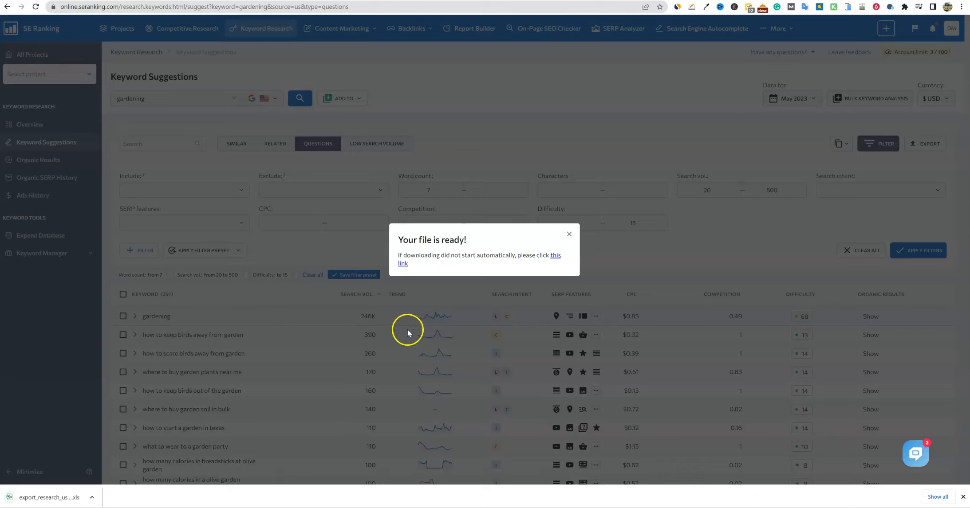
pyautogui.click(60, 497)
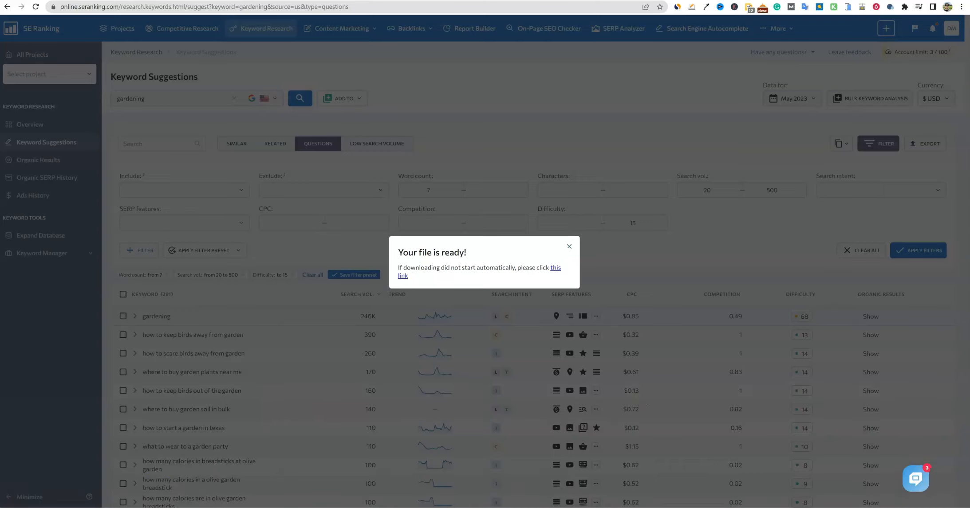
# Step: Switch to the sitemap workbook in Excel and rename Sheet1 as keywords and Sheet3 as pages
pyautogui.moveTo(493, 506)
pyautogui.click(392, 432)
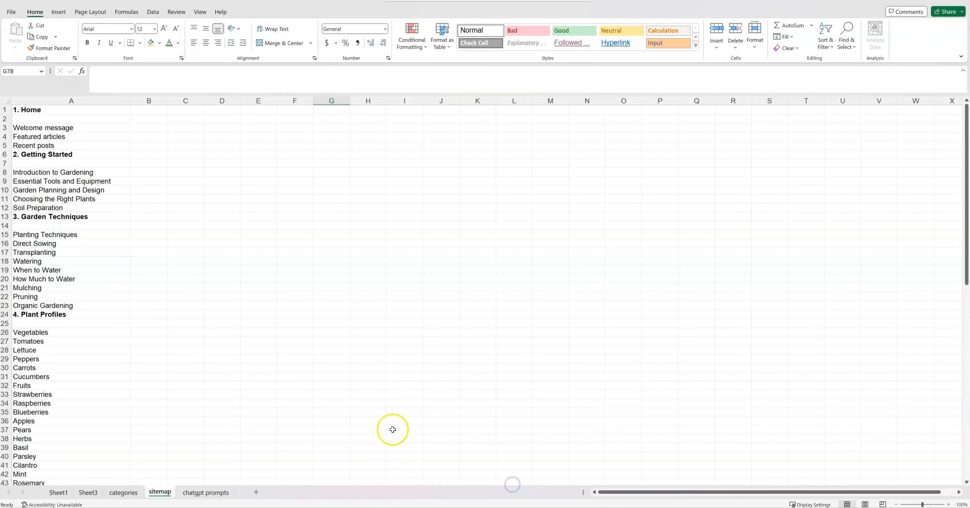
pyautogui.click(58, 492)
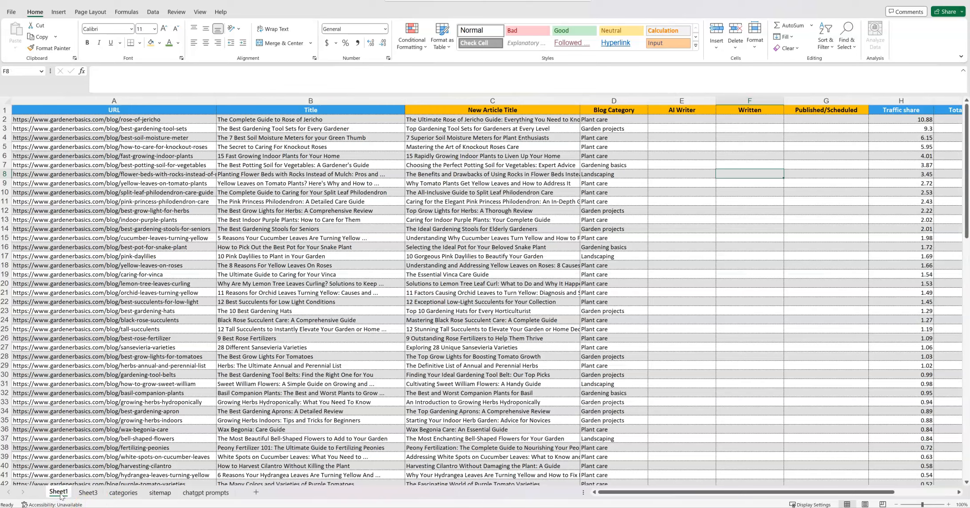
pyautogui.rightClick(60, 494)
pyautogui.click(92, 391)
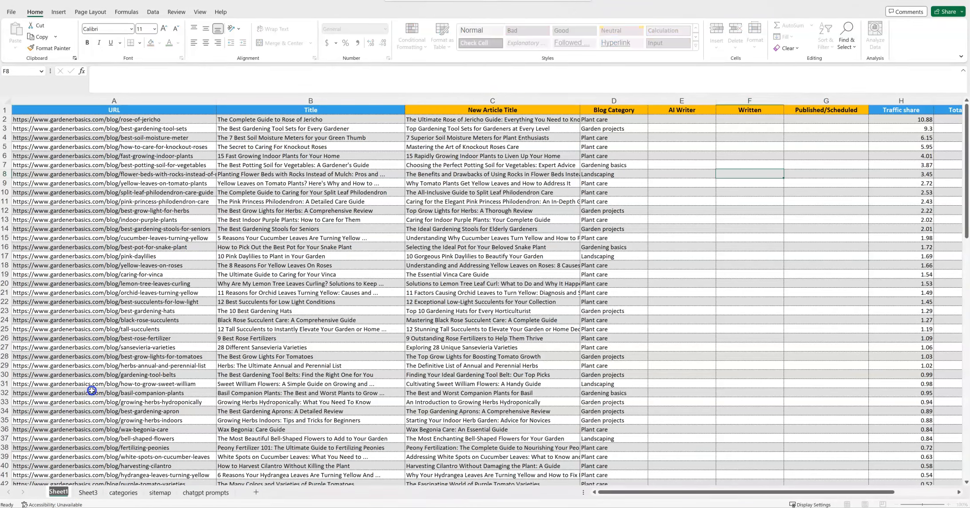
pyautogui.write('keywords')
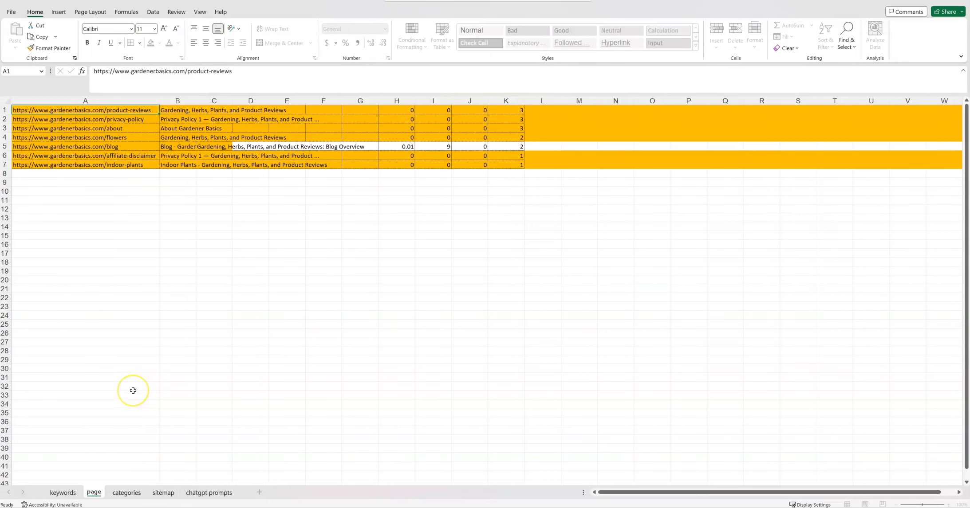
pyautogui.click(143, 377)
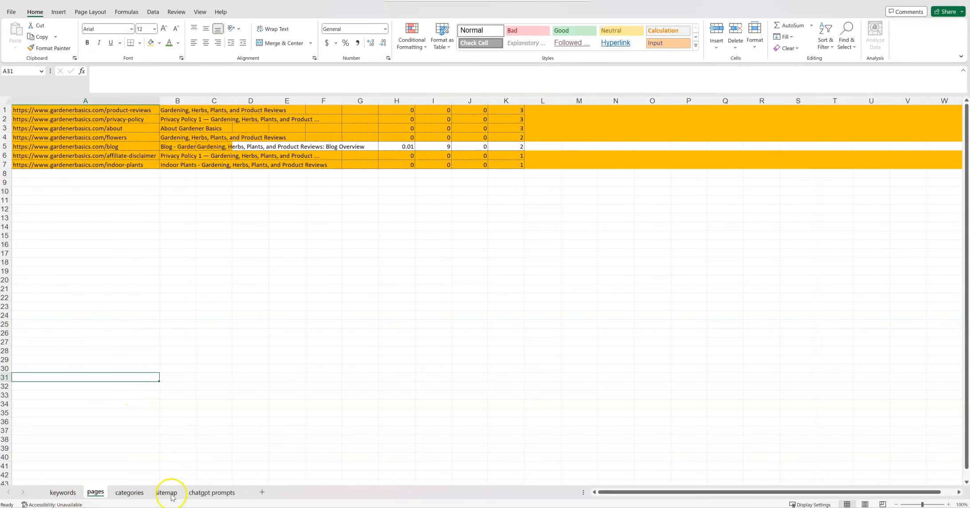
# Step: Select the first empty cell in column A below the article list on the keywords sheet
pyautogui.click(60, 493)
pyautogui.scroll(-3, 125, 433)
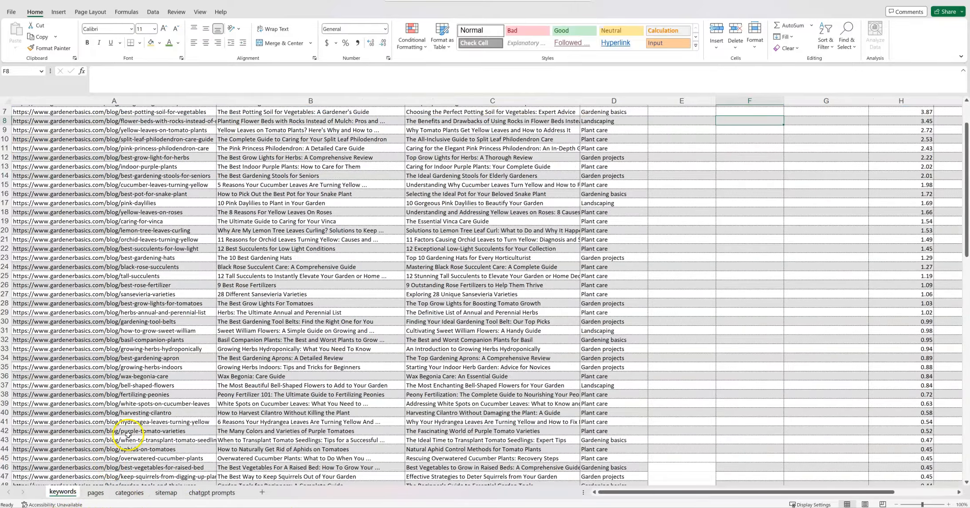
pyautogui.scroll(3, 129, 434)
pyautogui.scroll(-16, 129, 433)
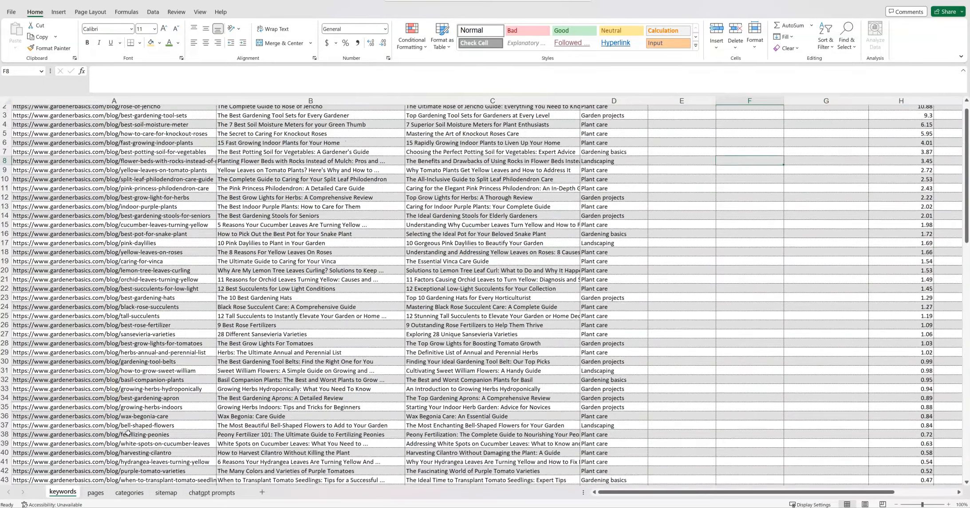
pyautogui.scroll(-15, 129, 433)
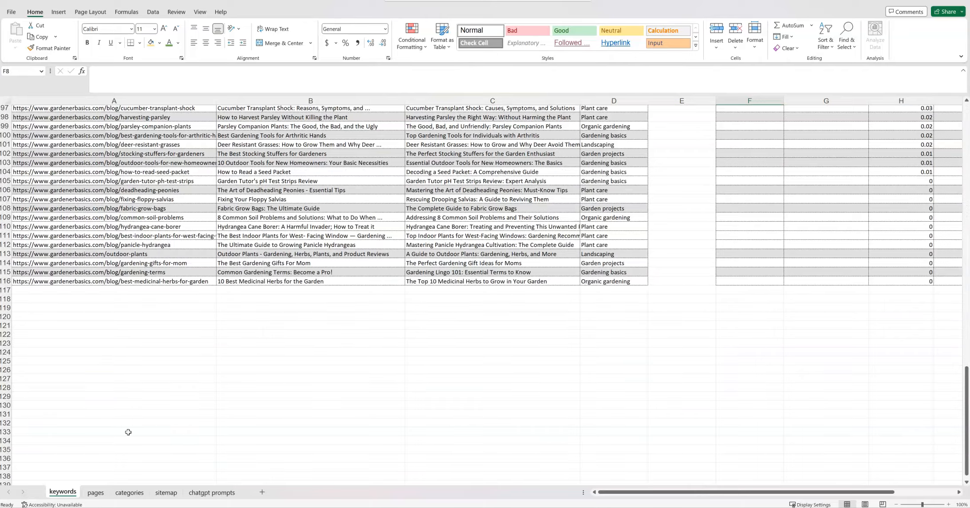
pyautogui.scroll(1, 102, 412)
pyautogui.scroll(1, 36, 329)
pyautogui.click(50, 338)
pyautogui.scroll(-1, 113, 360)
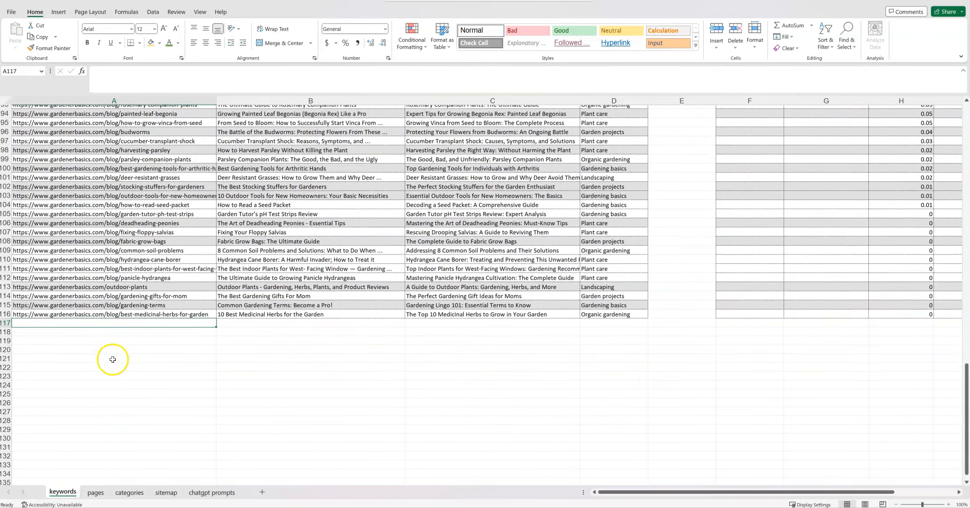
pyautogui.scroll(2, 934, 224)
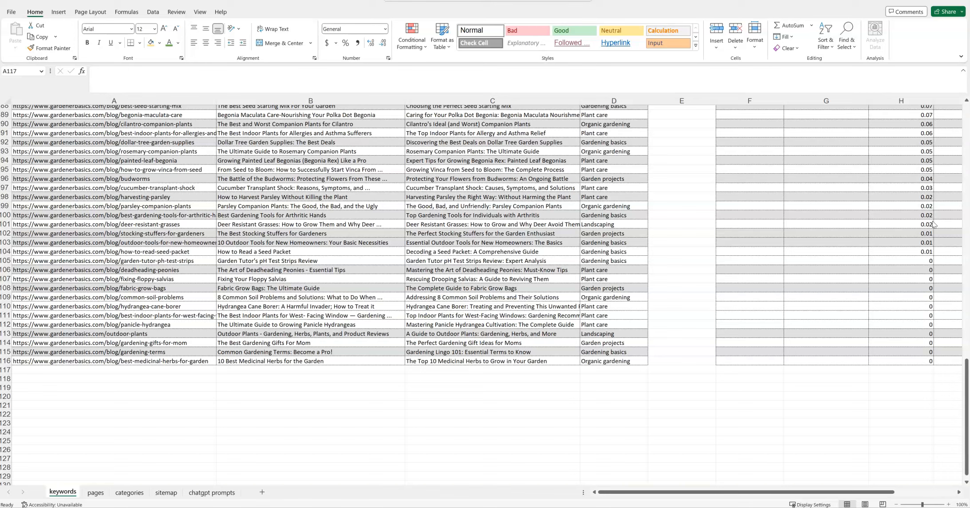
# Step: Copy the exported question keywords and paste them as values into column C of the keywords sheet, starting at C117
pyautogui.hotkey('ctrl', 'c')
pyautogui.click(453, 372)
pyautogui.click(497, 372)
pyautogui.rightClick(497, 373)
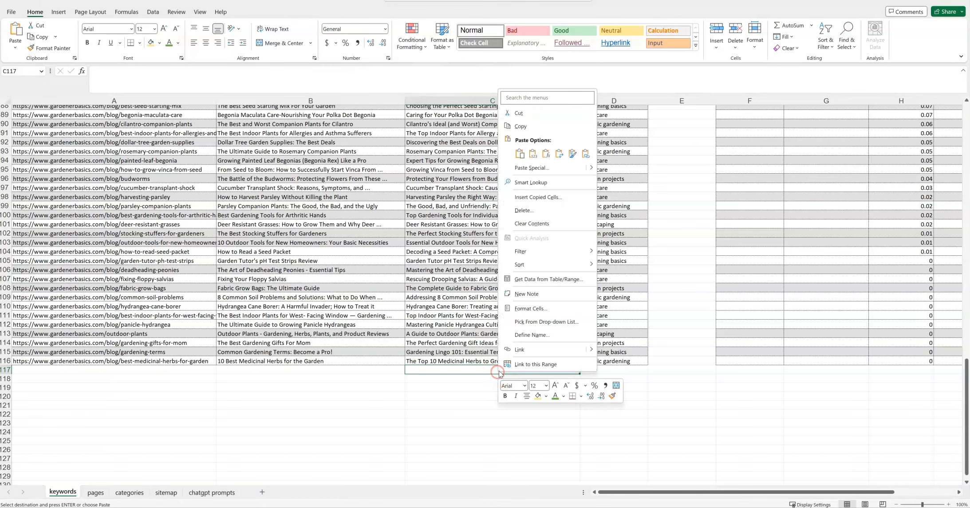
pyautogui.click(534, 151)
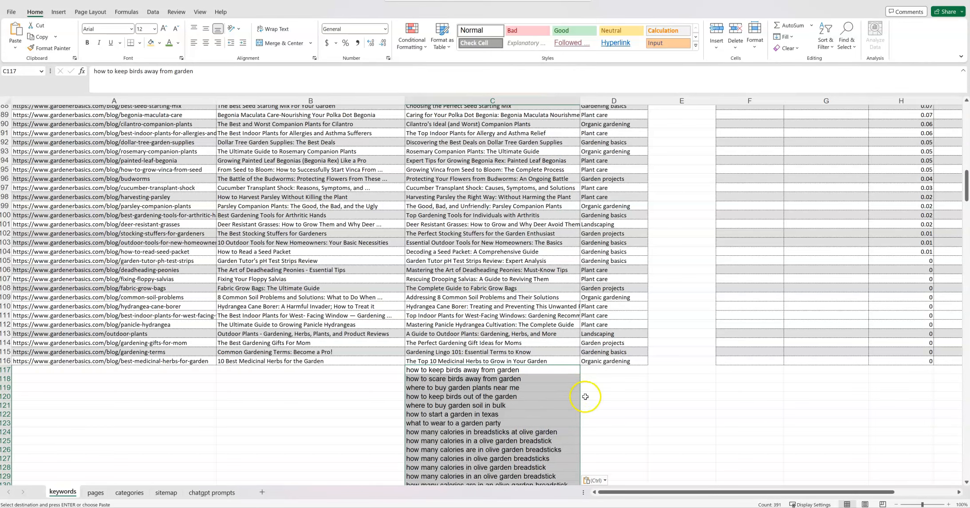
# Step: Compare the blog categories in column D with the pasted keywords in C117:C137
pyautogui.scroll(-3, 584, 394)
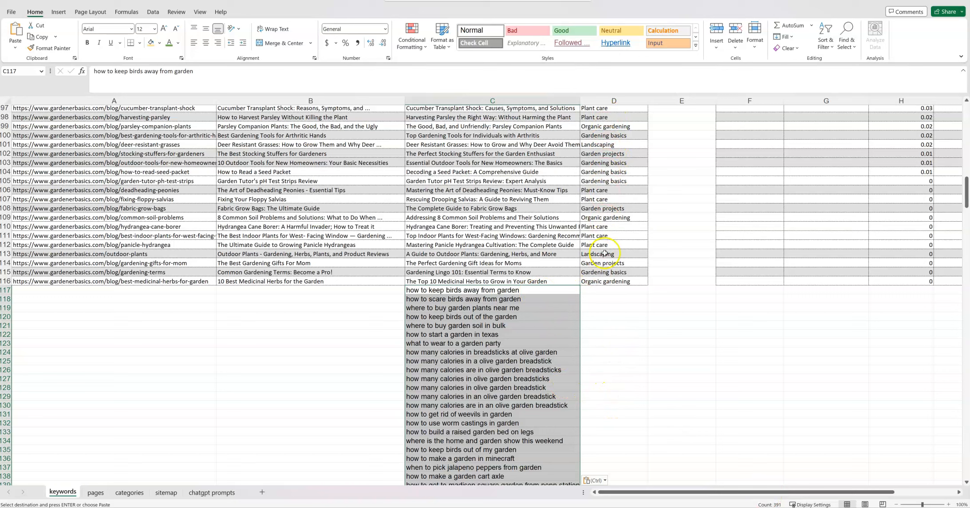
pyautogui.moveTo(601, 281); pyautogui.dragTo(615, 207)
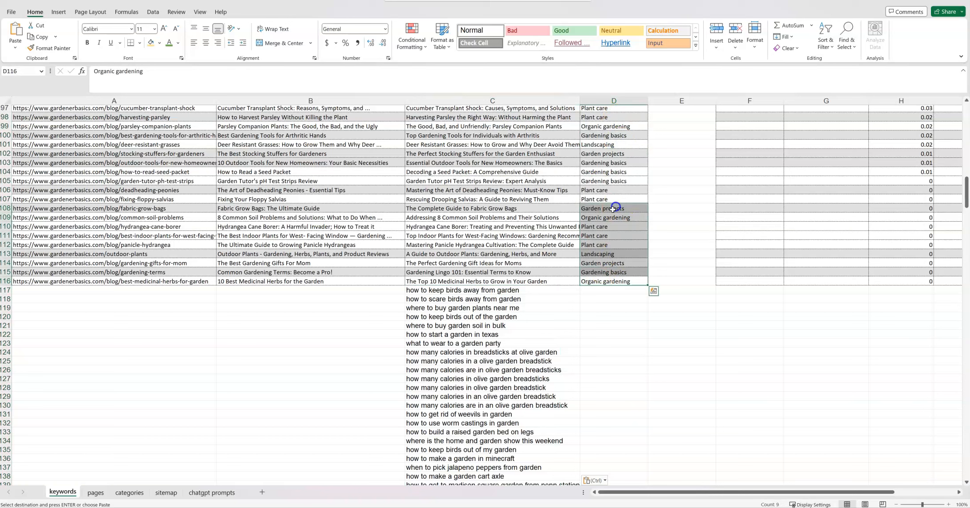
pyautogui.moveTo(519, 291); pyautogui.dragTo(517, 472)
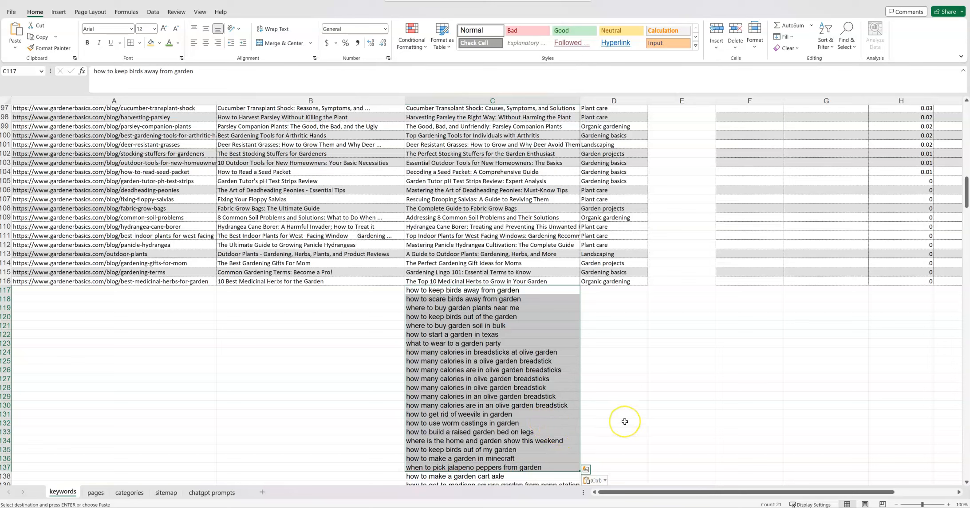
# Step: Copy the search volumes from the exported file and paste them into column A beside the new keywords, starting at A117
pyautogui.hotkey('alt', 'Tab')
pyautogui.hotkey('alt', 'Tab')
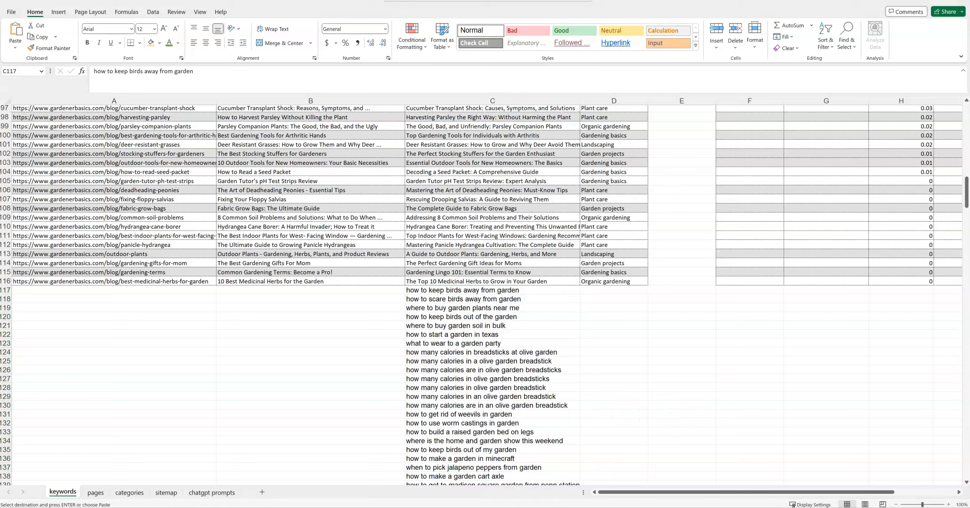
pyautogui.press('Escape')
pyautogui.hotkey('ctrl', 'c')
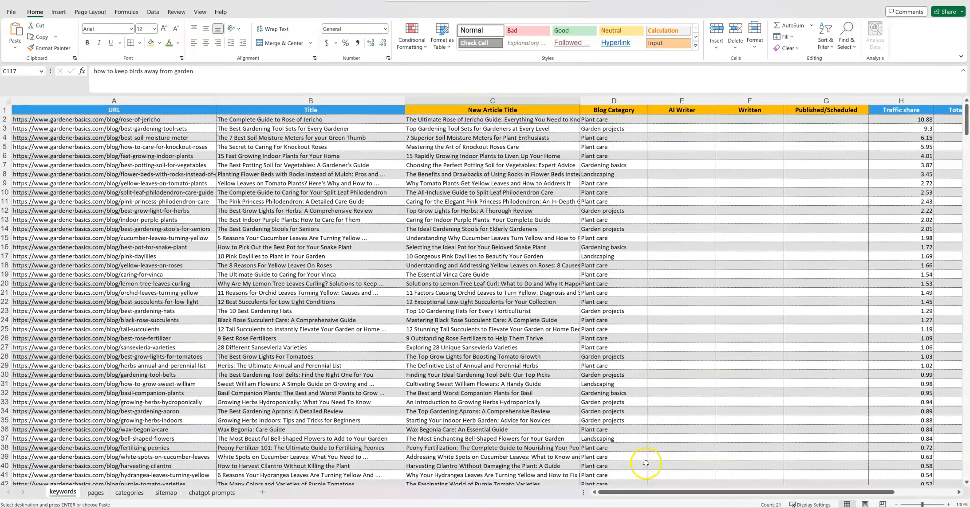
pyautogui.scroll(-13, 643, 461)
pyautogui.scroll(-20, 639, 458)
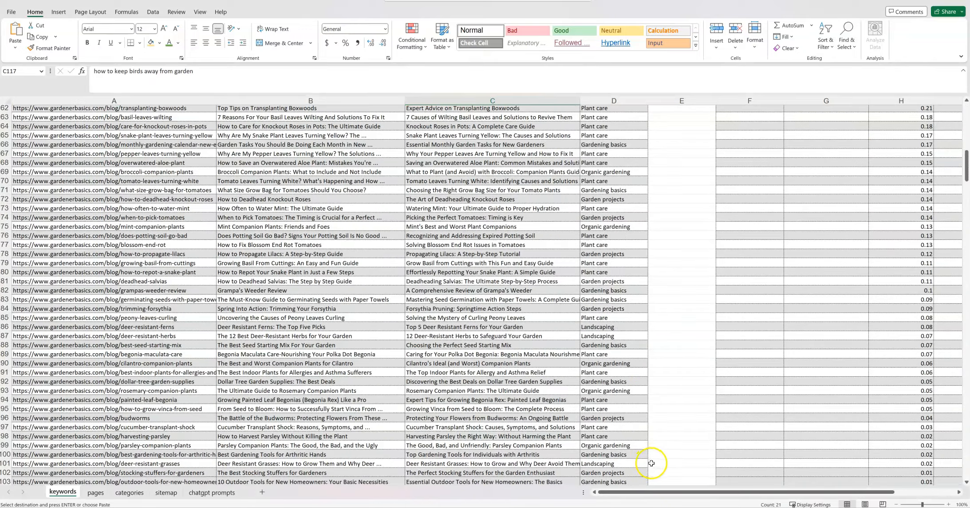
pyautogui.moveTo(688, 496); pyautogui.dragTo(683, 495)
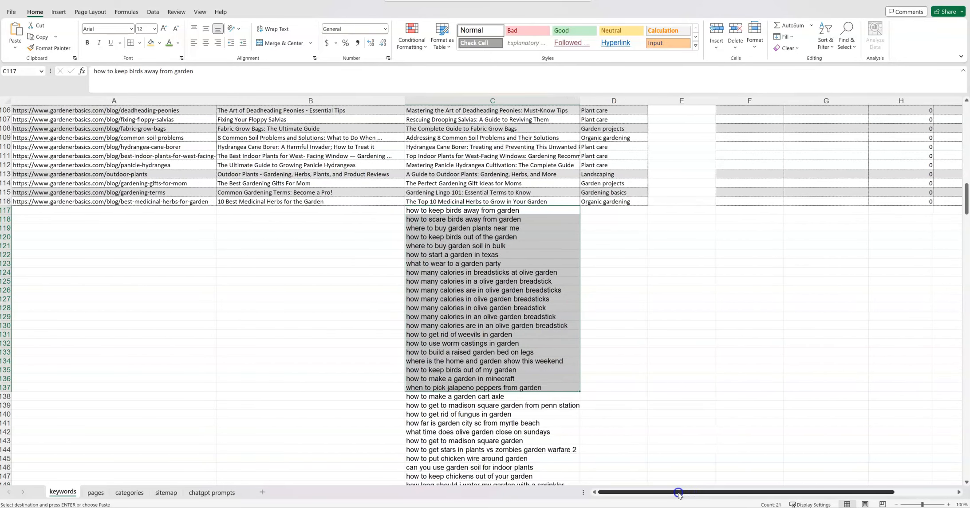
pyautogui.rightClick(178, 210)
pyautogui.click(202, 275)
pyautogui.click(301, 280)
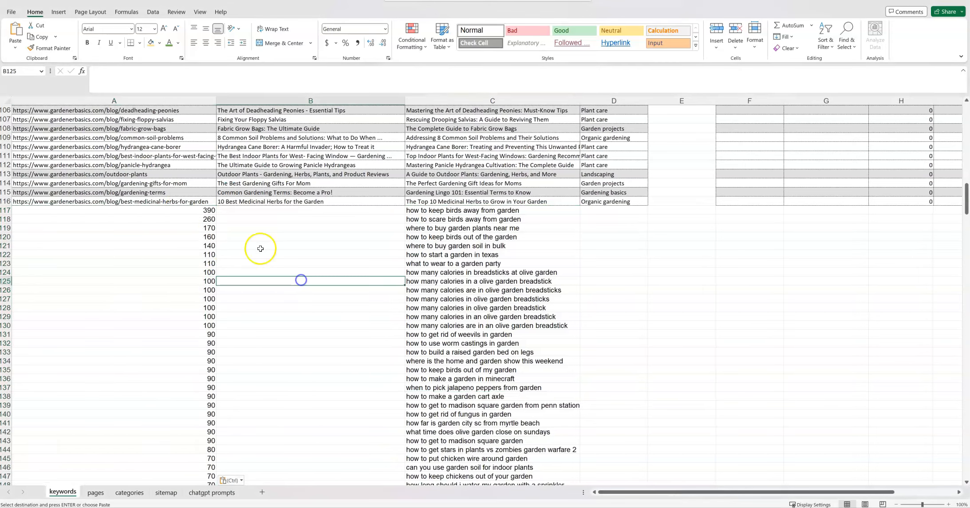
# Step: Review the New Article Title and Blog Category columns down to row 116 and the new keywords in C117:C189
pyautogui.scroll(-1, 286, 381)
pyautogui.scroll(6, 279, 412)
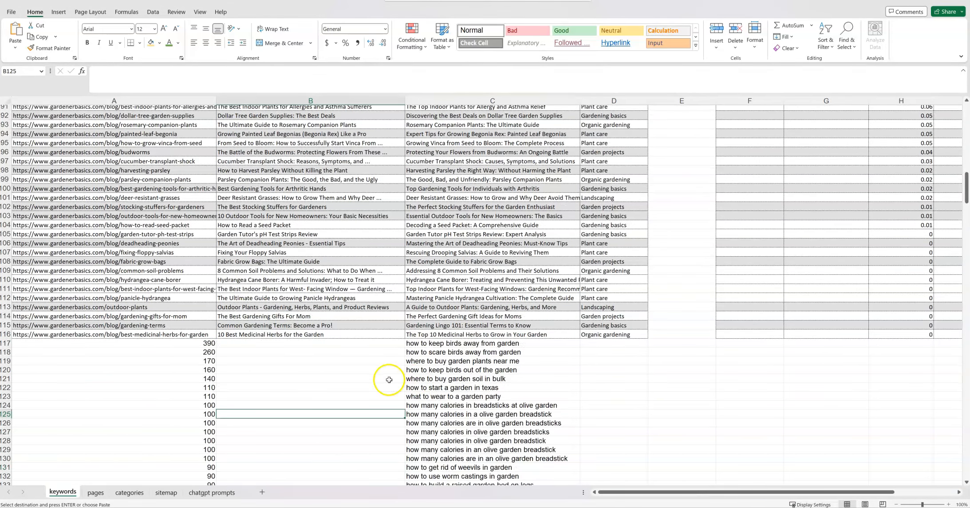
pyautogui.click(495, 100)
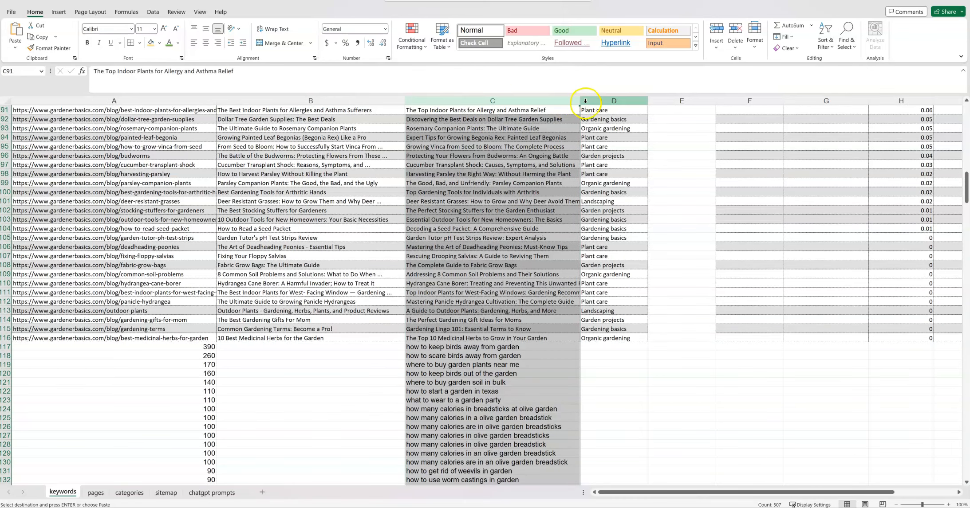
pyautogui.keyDown('shift'); pyautogui.click(599, 99); pyautogui.keyUp('shift')
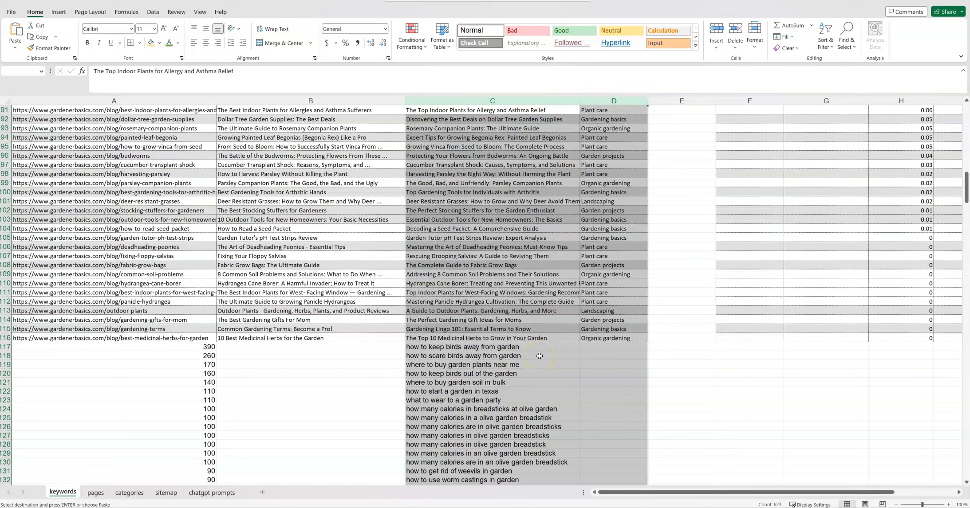
pyautogui.click(506, 338)
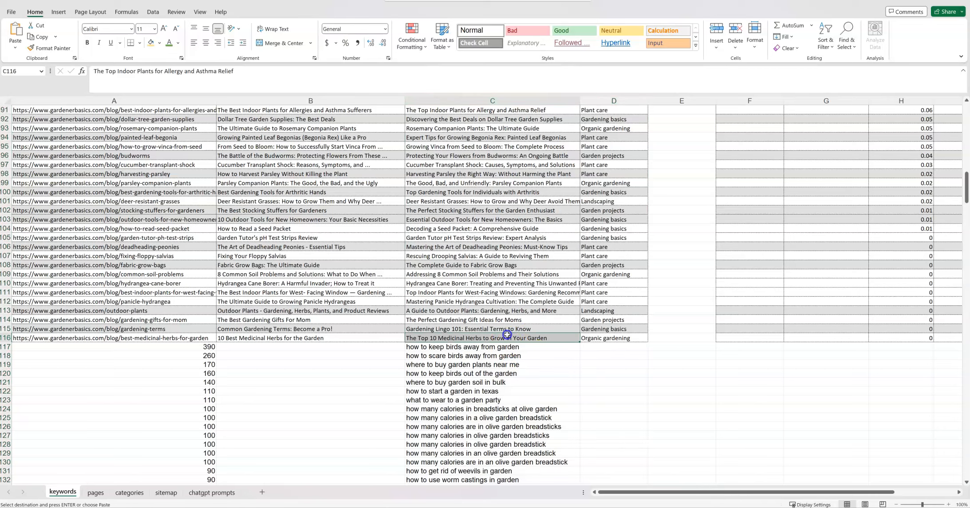
pyautogui.moveTo(602, 338); pyautogui.dragTo(385, 284)
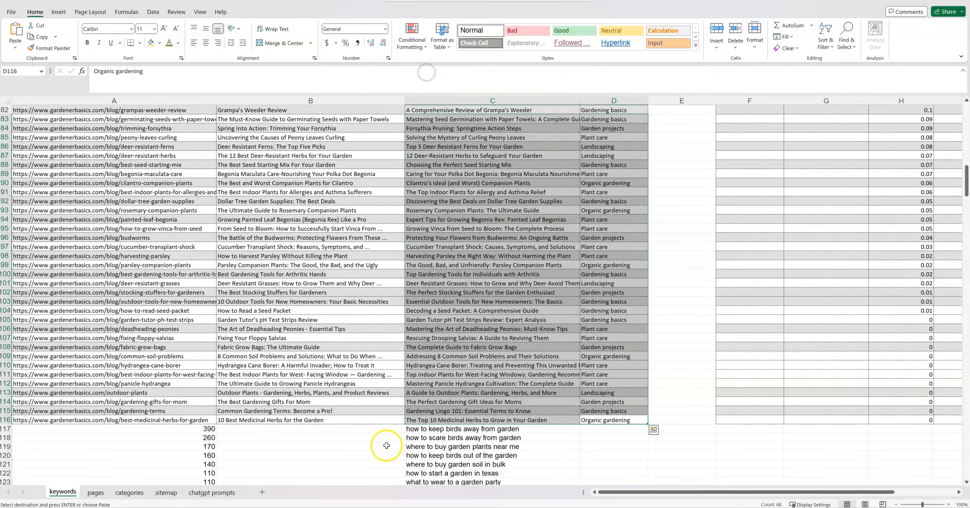
pyautogui.scroll(-4, 439, 481)
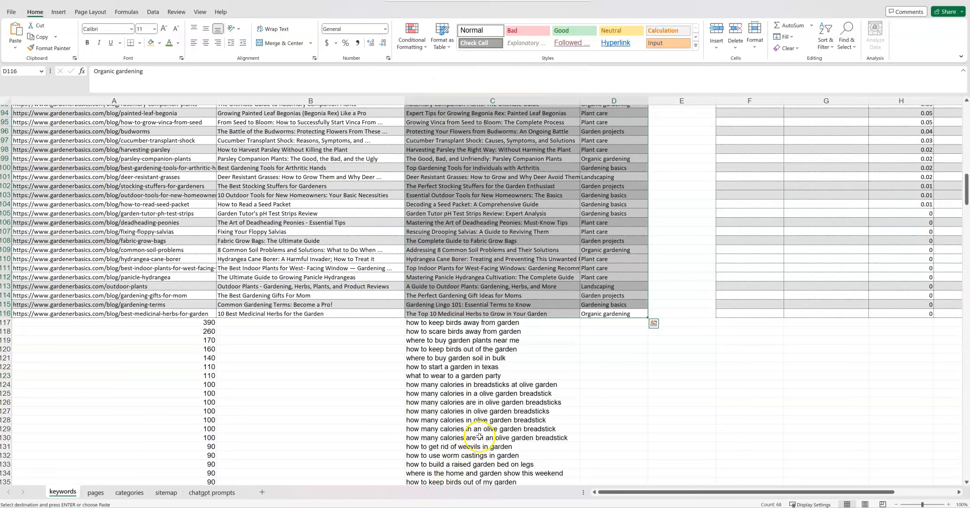
pyautogui.moveTo(493, 323); pyautogui.dragTo(518, 447)
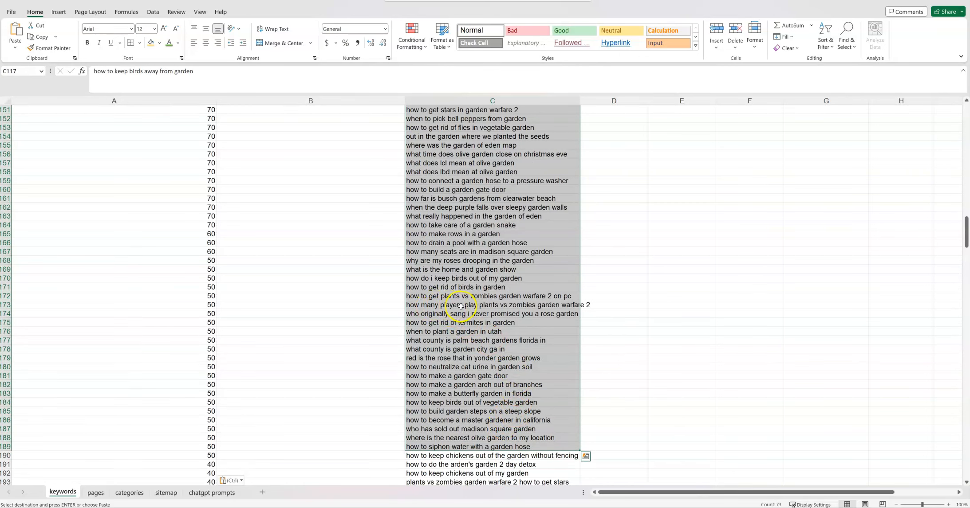
# Step: Clear the keyword "how many players play plants vs zombies garden warfare 2" and its search volume from row 173
pyautogui.click(493, 306)
pyautogui.moveTo(493, 306); pyautogui.dragTo(208, 305)
pyautogui.press('Delete')
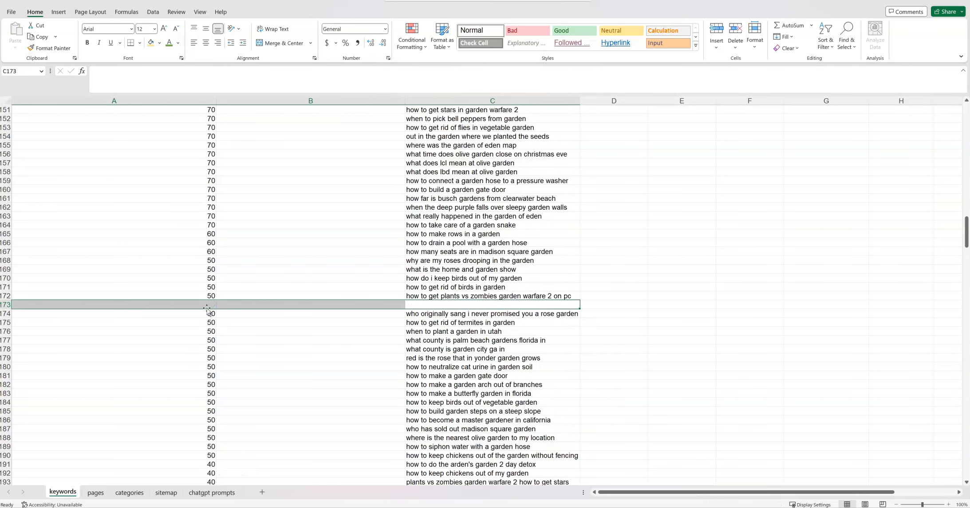
# Step: Clear the two Plants vs Zombies Garden Warfare 2 "get stars" keywords and their search volumes from rows 149 and 150
pyautogui.moveTo(465, 189); pyautogui.dragTo(493, 463)
pyautogui.scroll(-15, 519, 411)
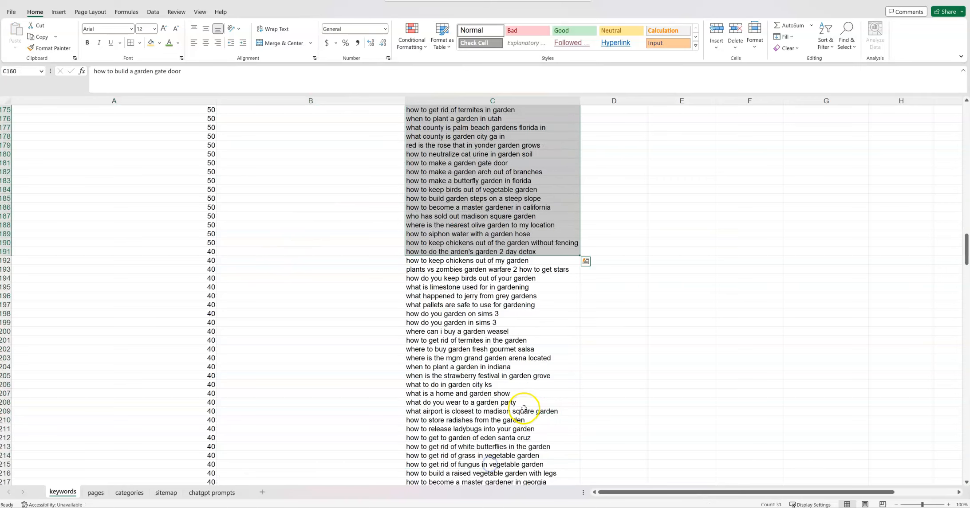
pyautogui.scroll(19, 524, 413)
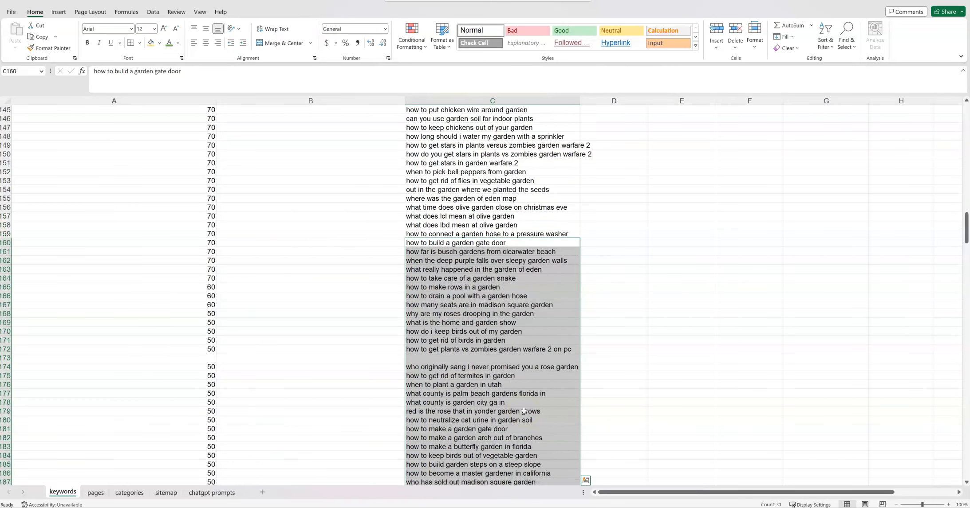
pyautogui.moveTo(554, 198); pyautogui.dragTo(202, 208)
pyautogui.press('Delete')
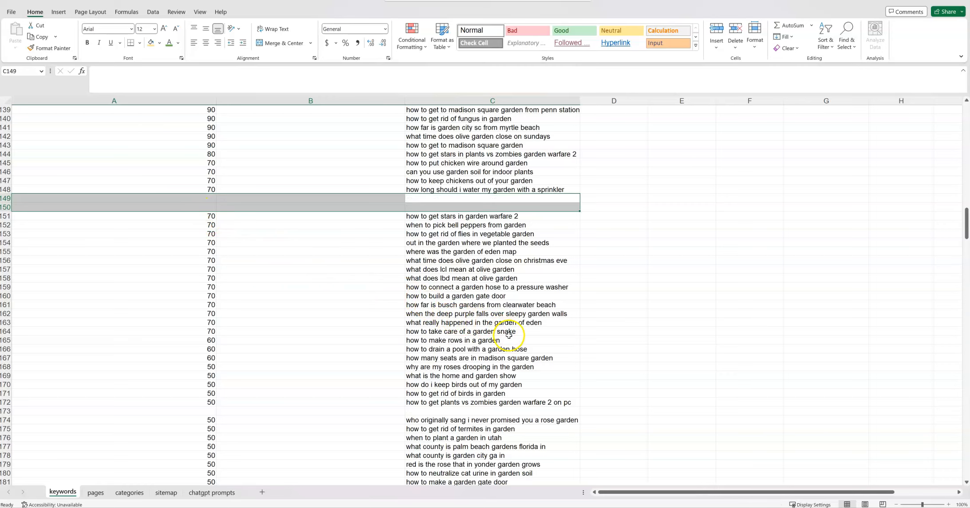
# Step: Review the blog categories in D106:D116 to see which ones could apply to the new keywords from row 117 down
pyautogui.scroll(6, 508, 337)
pyautogui.scroll(4, 510, 329)
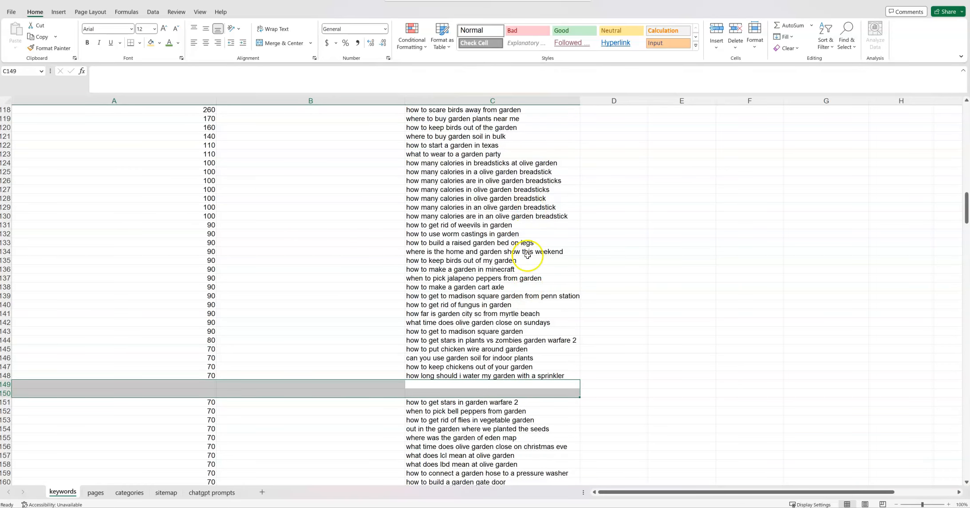
pyautogui.scroll(2, 516, 315)
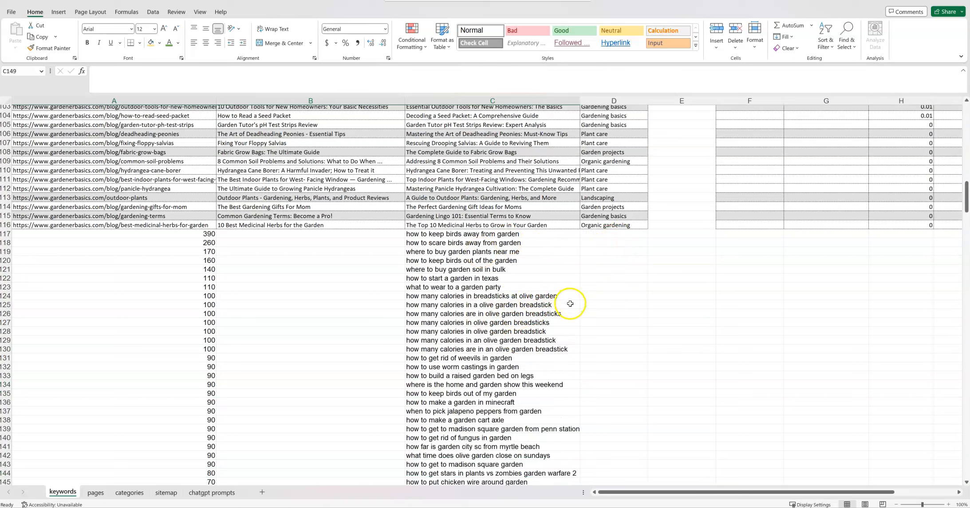
pyautogui.click(618, 136)
pyautogui.moveTo(619, 136); pyautogui.dragTo(619, 228)
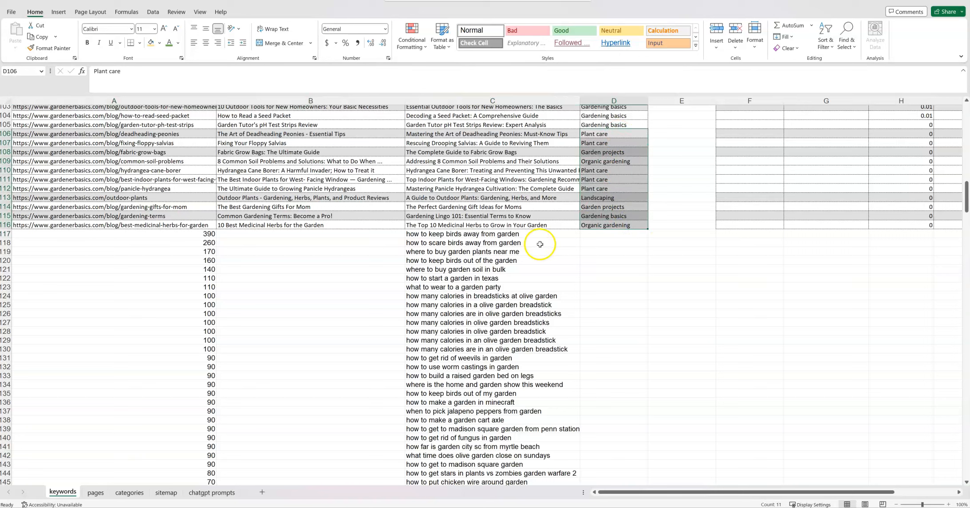
pyautogui.moveTo(614, 143); pyautogui.dragTo(613, 226)
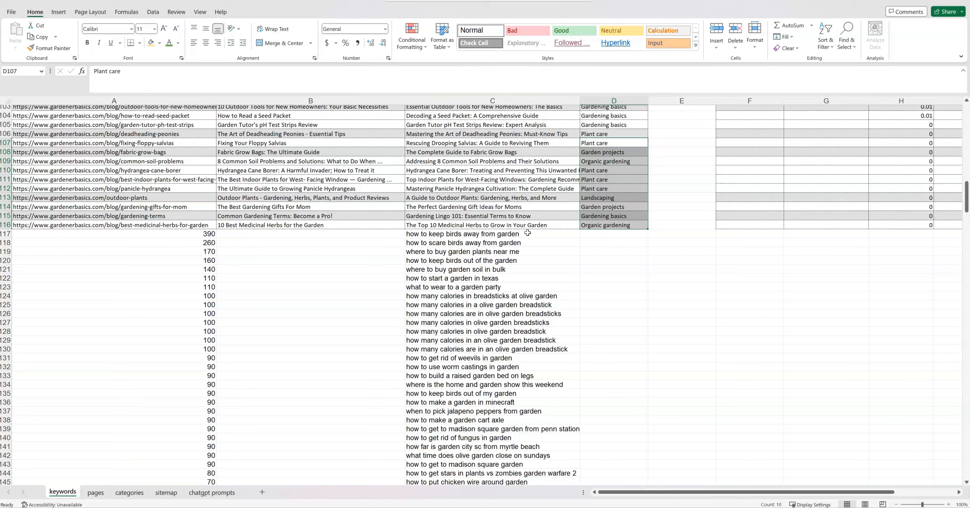
# Step: Examine the existing article titles in column C down to row 116 together with the new keywords starting at C117
pyautogui.moveTo(533, 170); pyautogui.dragTo(540, 280)
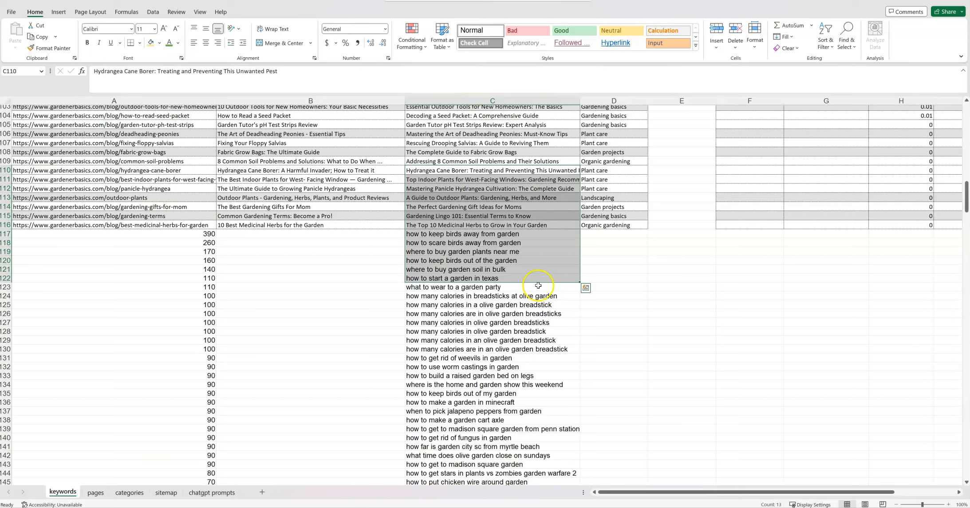
pyautogui.moveTo(537, 288); pyautogui.dragTo(536, 173)
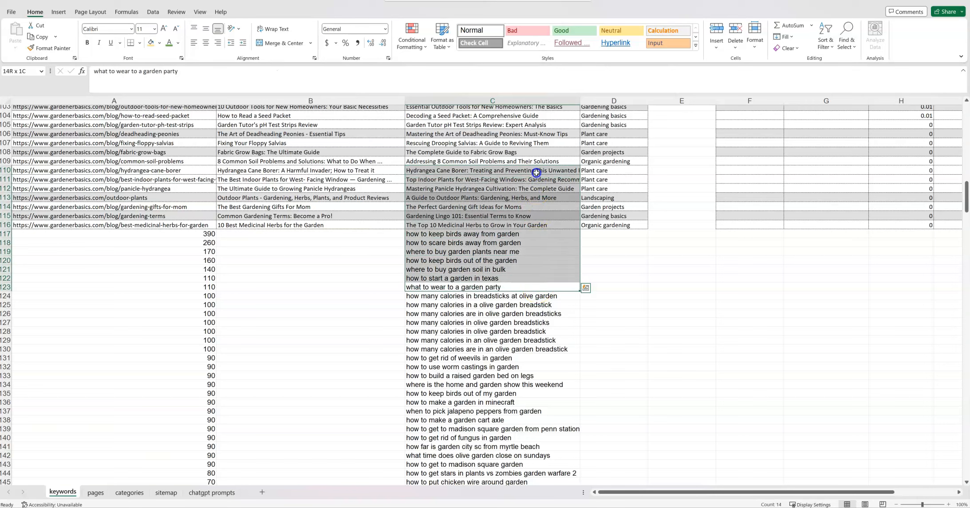
pyautogui.click(681, 287)
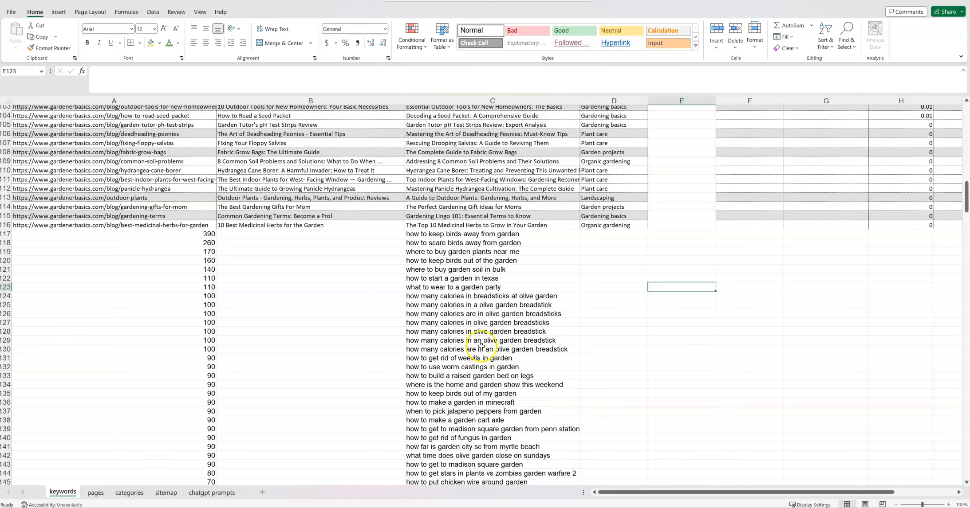
pyautogui.scroll(2, 500, 344)
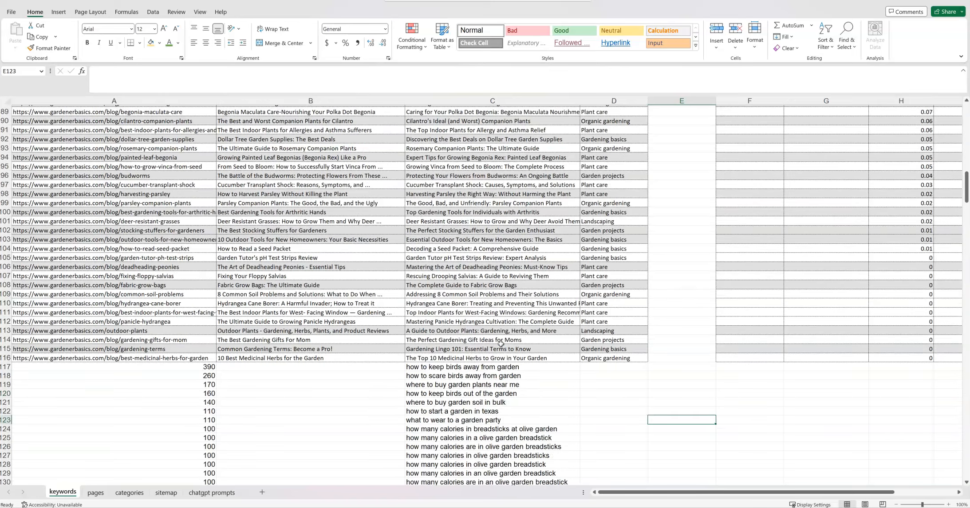
pyautogui.scroll(-3, 500, 343)
pyautogui.scroll(2, 500, 344)
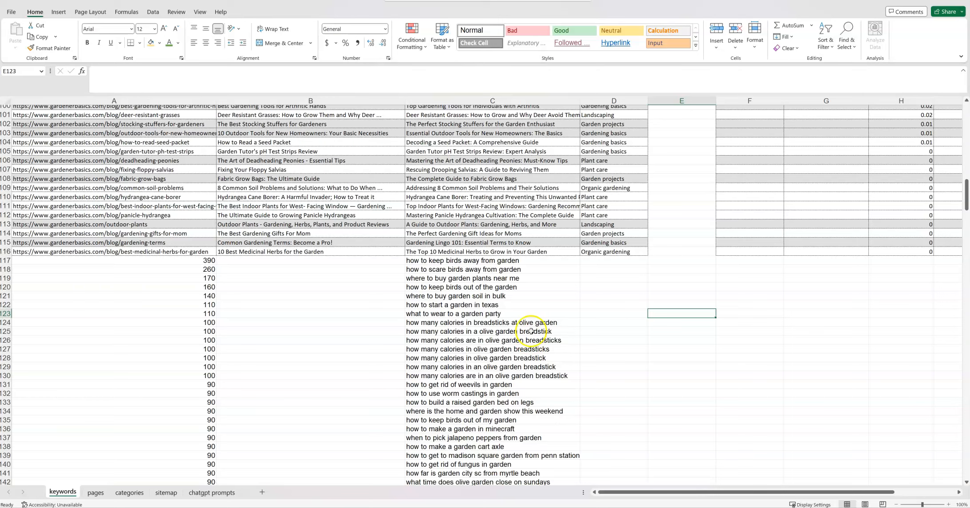
pyautogui.scroll(5, 518, 406)
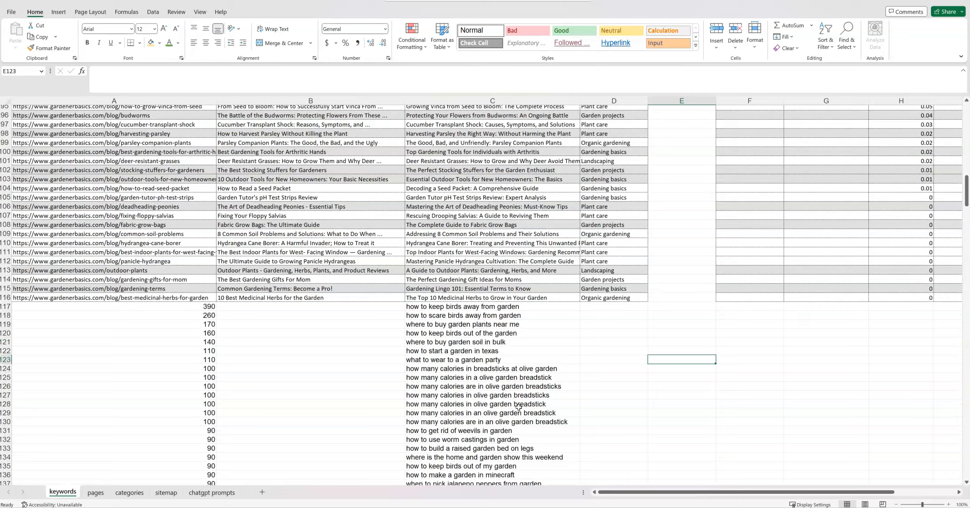
pyautogui.scroll(-4, 517, 409)
pyautogui.scroll(1, 517, 412)
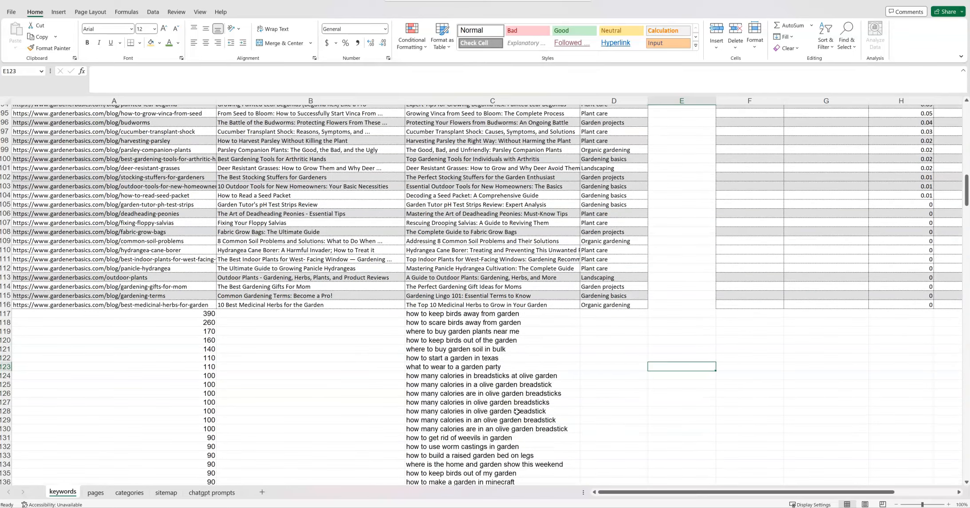